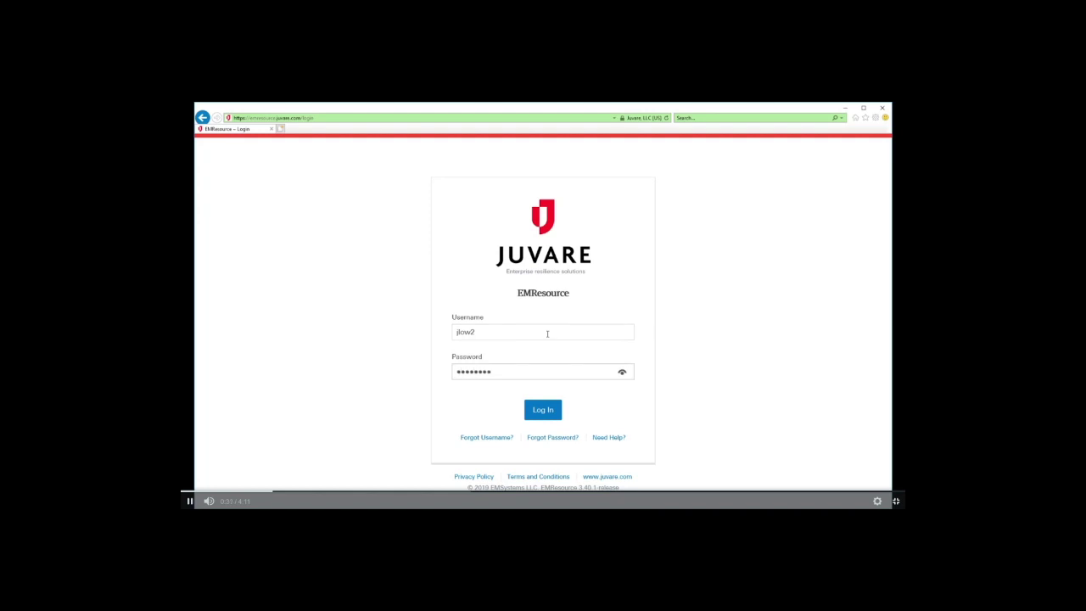
# Log in with the account password, then enter the current password and the new password twice on the reset form
pyautogui.write('*')
pyautogui.press('Return')
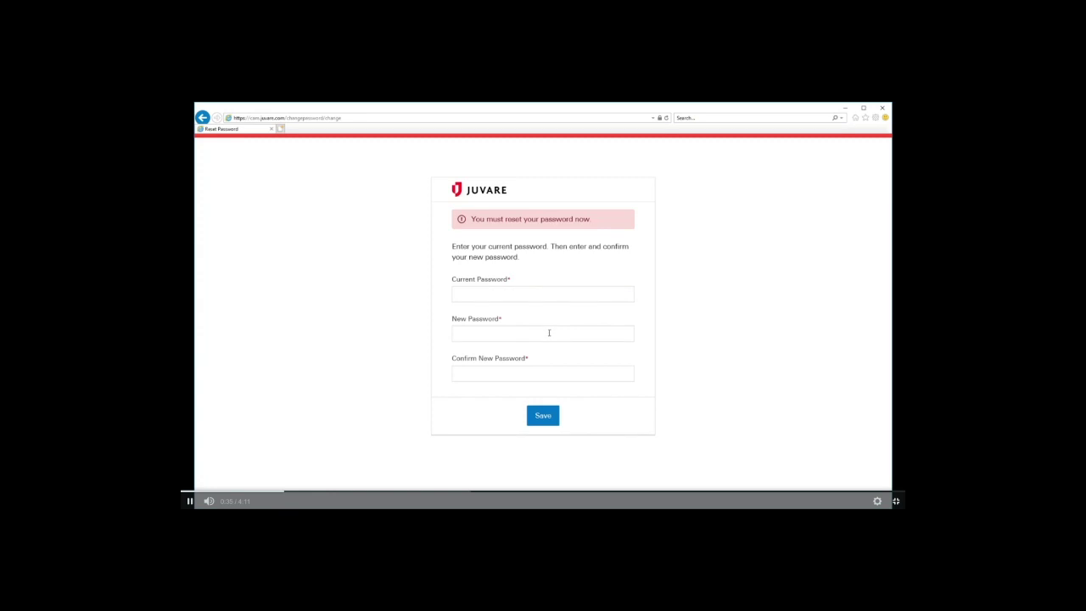
pyautogui.click(553, 295)
pyautogui.hotkey('ctrl', 'v')
pyautogui.press('Tab')
pyautogui.write('**********')
pyautogui.press('Tab')
pyautogui.write('**********')
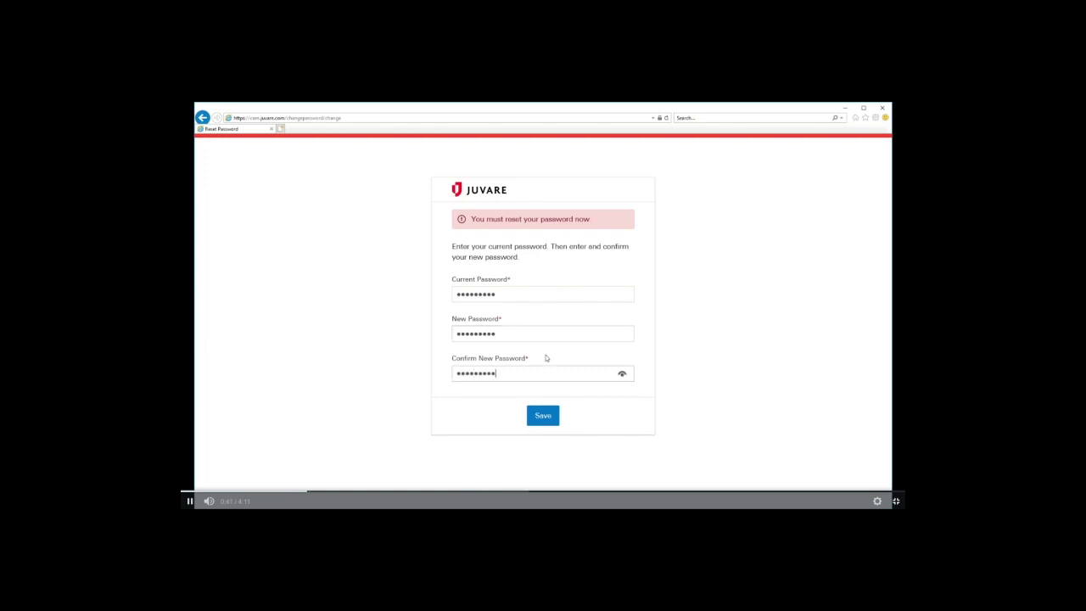
# Save the new password, choose 'What was your high school mascot?', enter its answer and the contact e-mail
pyautogui.click(546, 416)
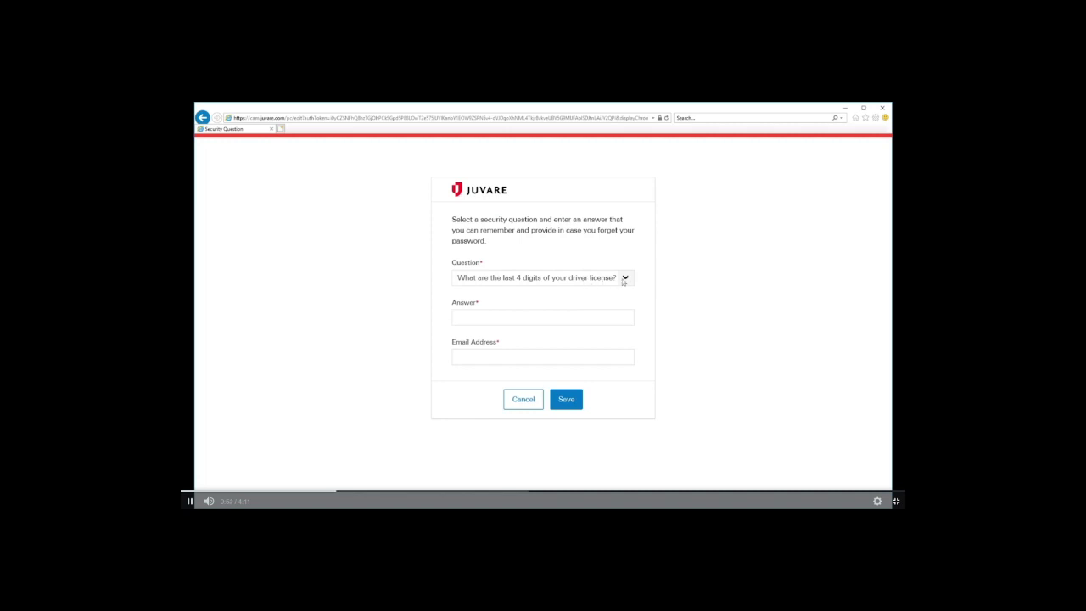
pyautogui.click(624, 280)
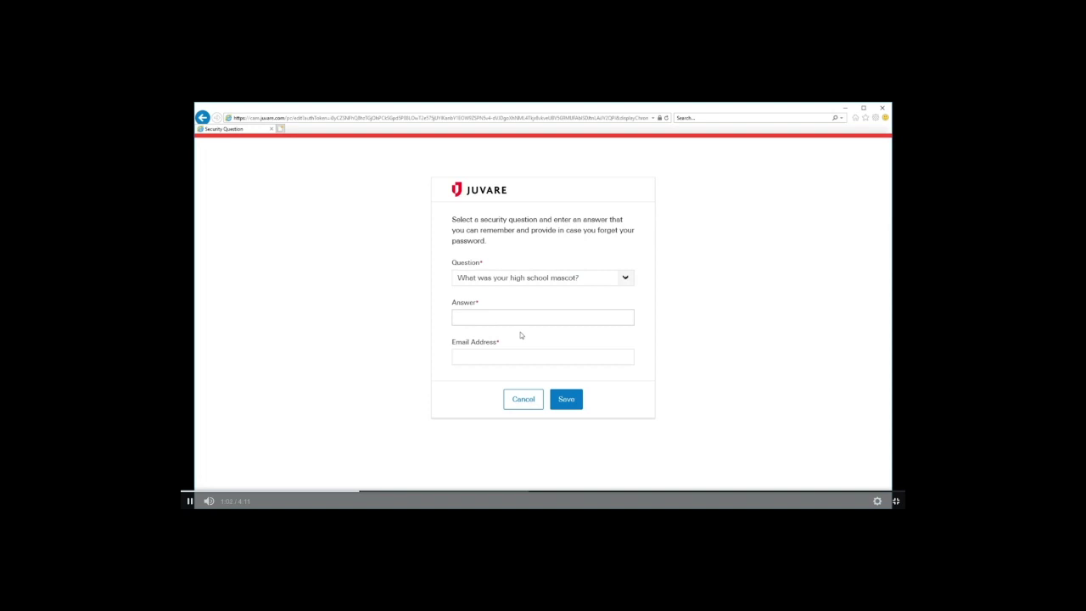
pyautogui.press('Tab')
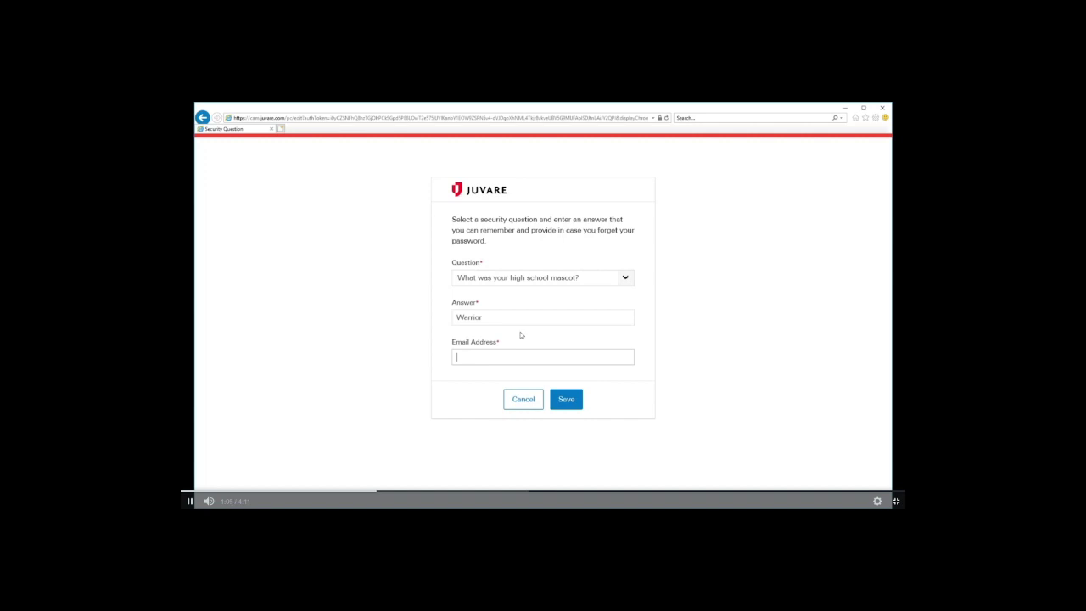
# Save the security question, then request a username reminder by submitting the account e-mail address
pyautogui.click(561, 407)
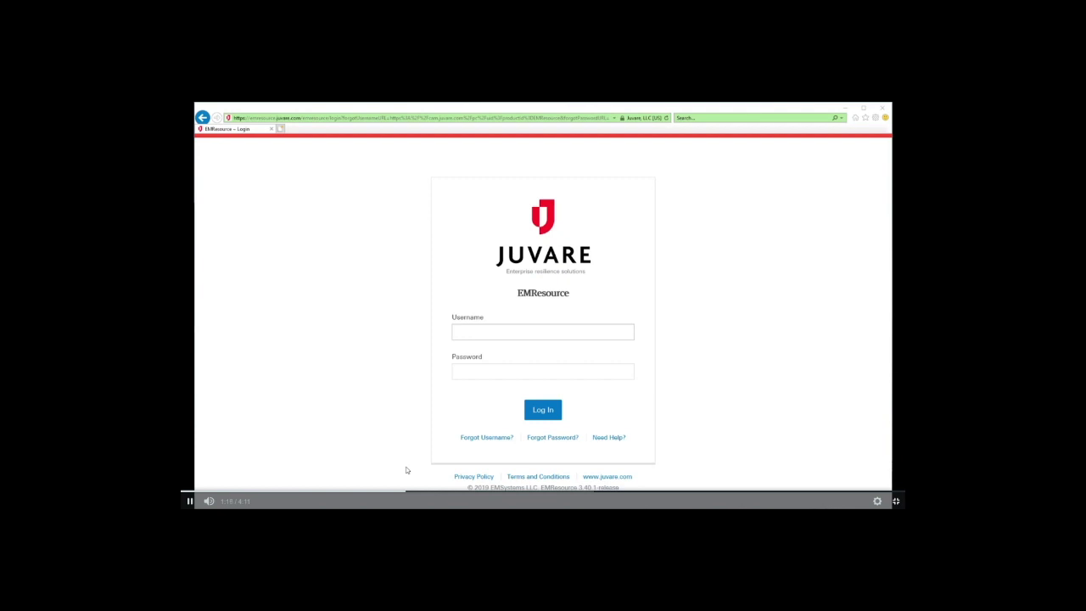
pyautogui.click(489, 439)
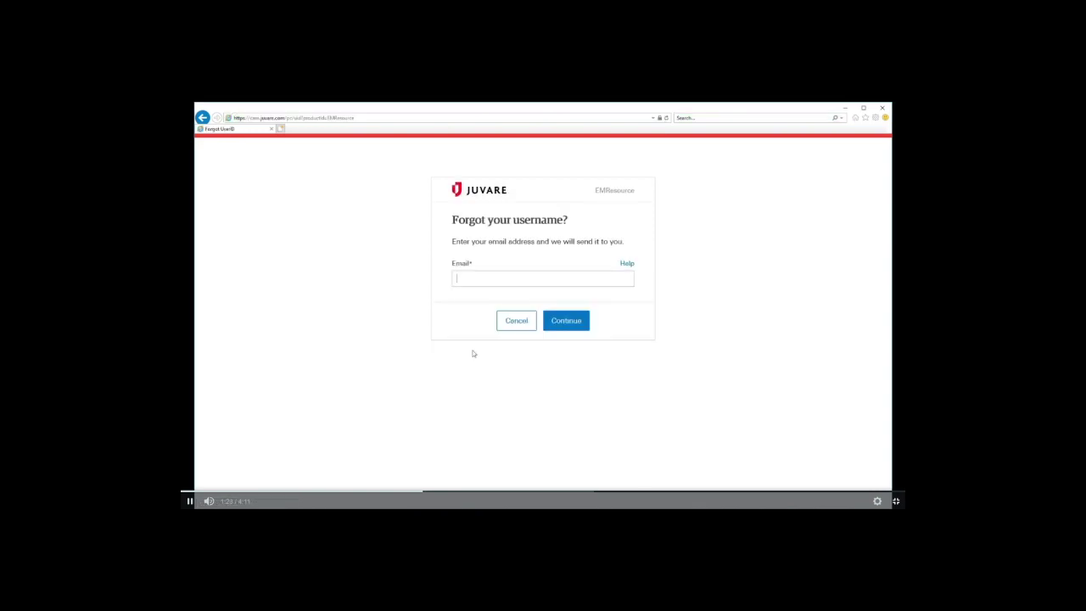
pyautogui.click(568, 322)
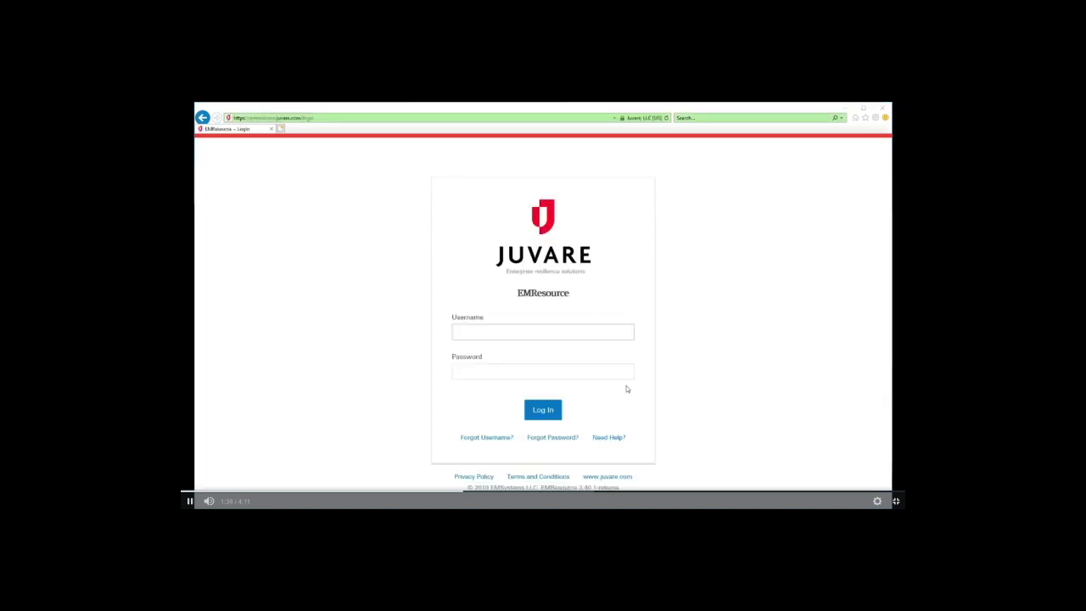
# Request password reset instructions by submitting the account username on the Forgot Password form
pyautogui.click(551, 437)
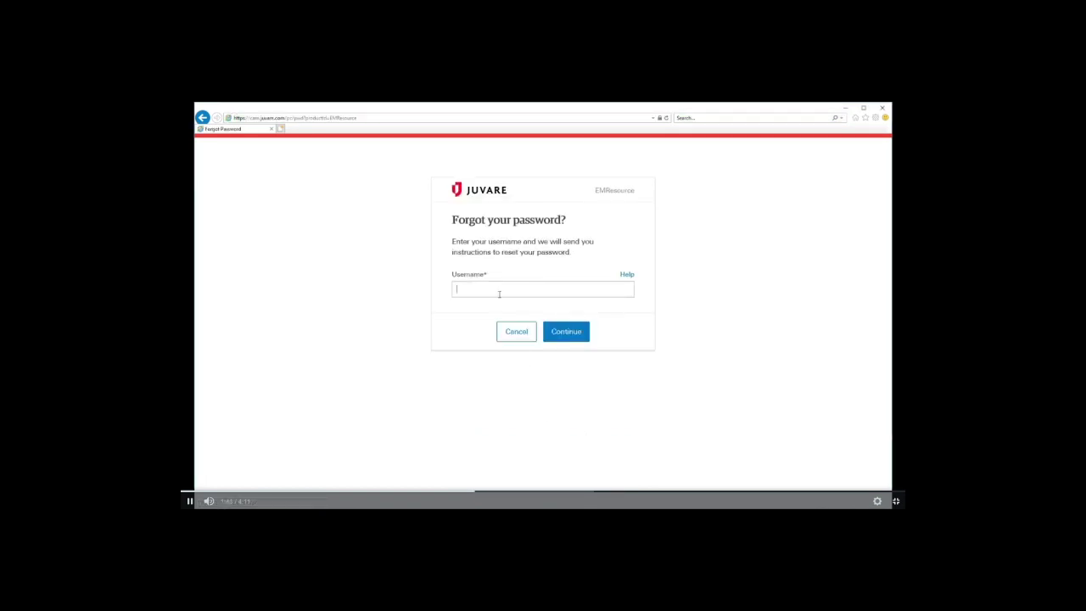
pyautogui.click(566, 335)
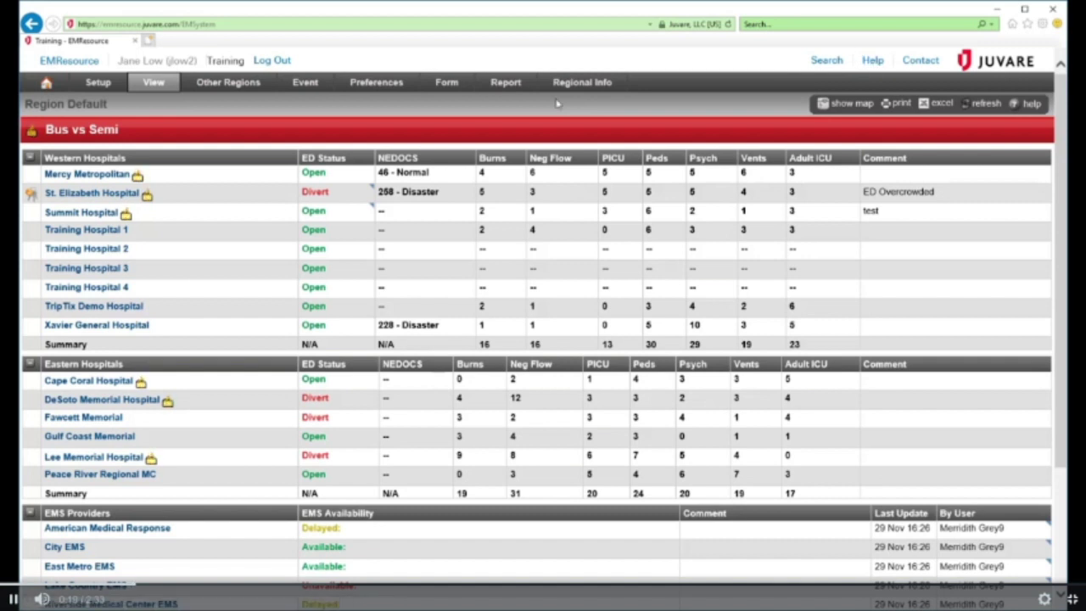
# Open the EMResource help guide and read the EMResource Navigation article under Getting Started
pyautogui.click(873, 61)
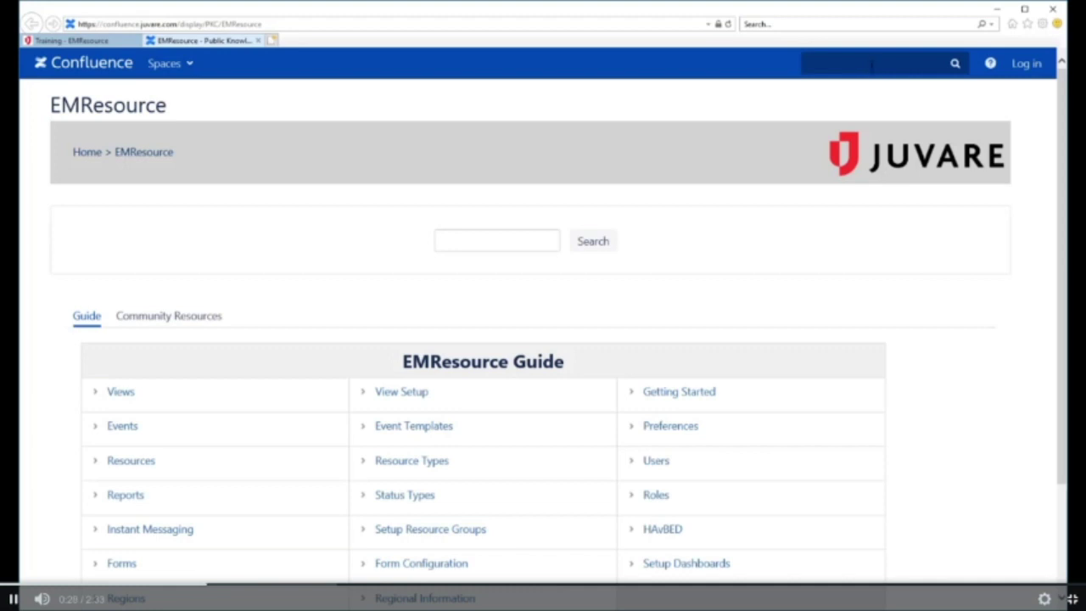
pyautogui.scroll(-1, 789, 289)
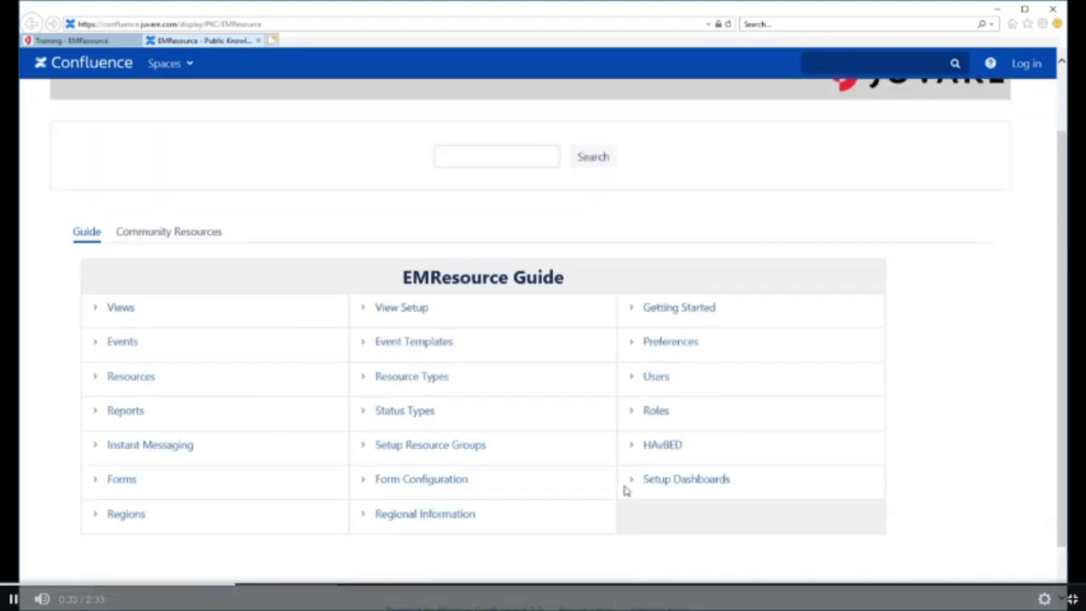
pyautogui.click(687, 314)
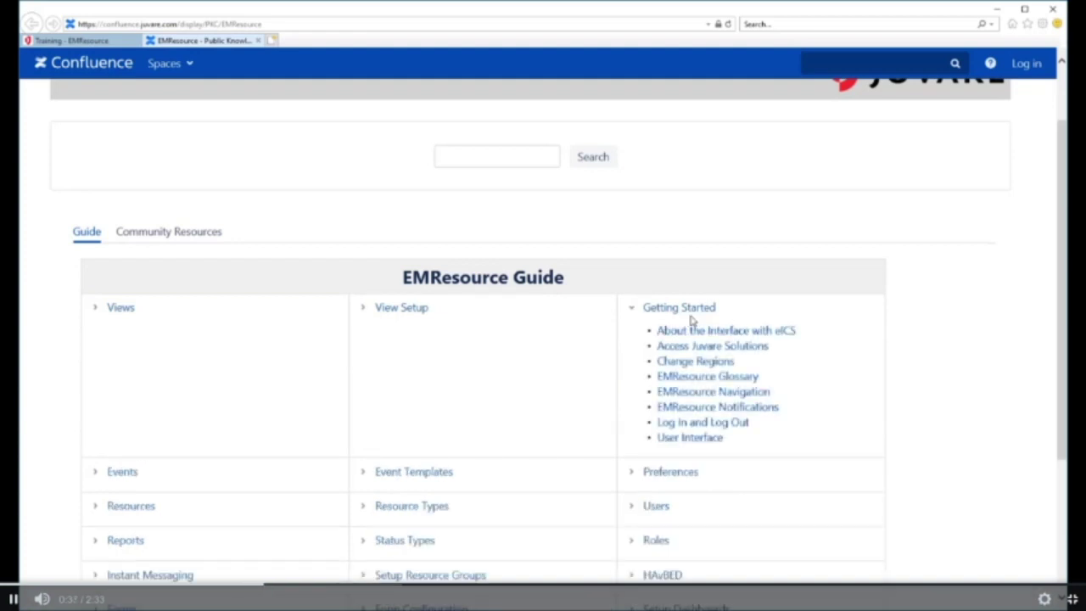
pyautogui.click(687, 393)
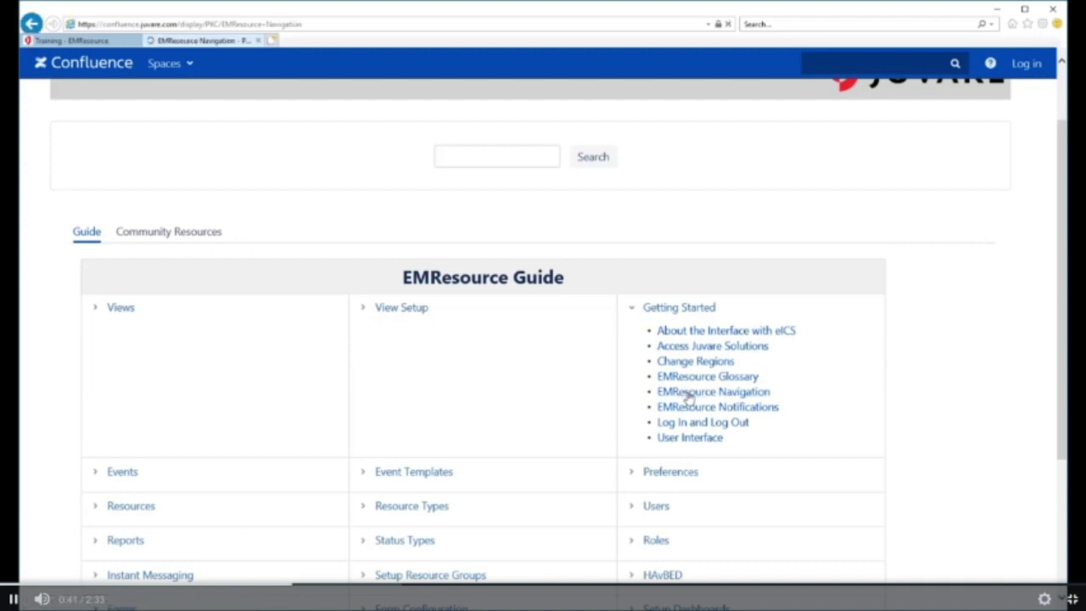
pyautogui.scroll(-3, 712, 403)
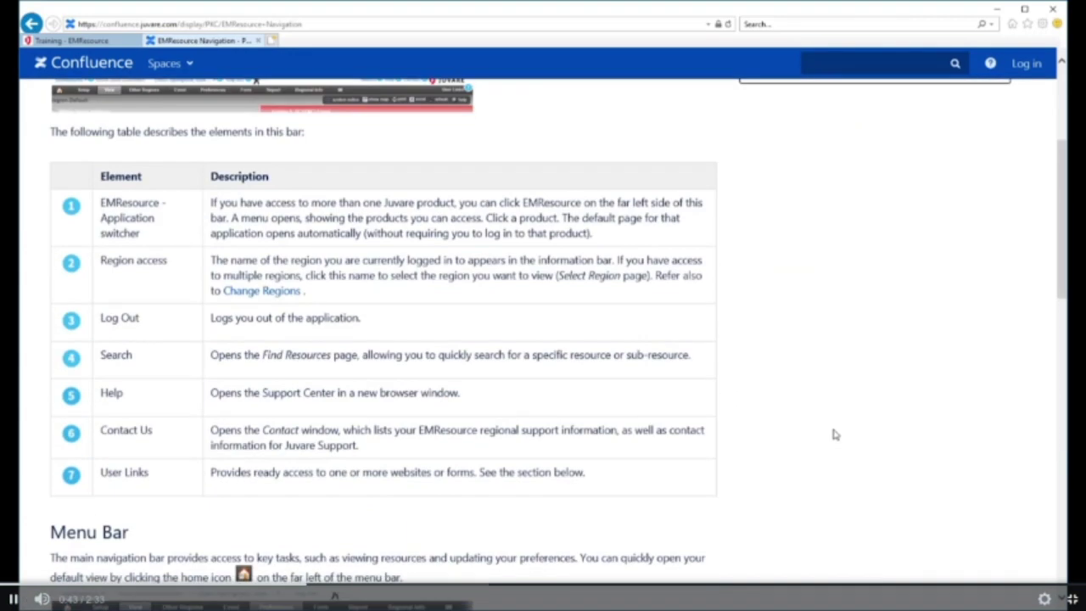
pyautogui.scroll(-6, 855, 399)
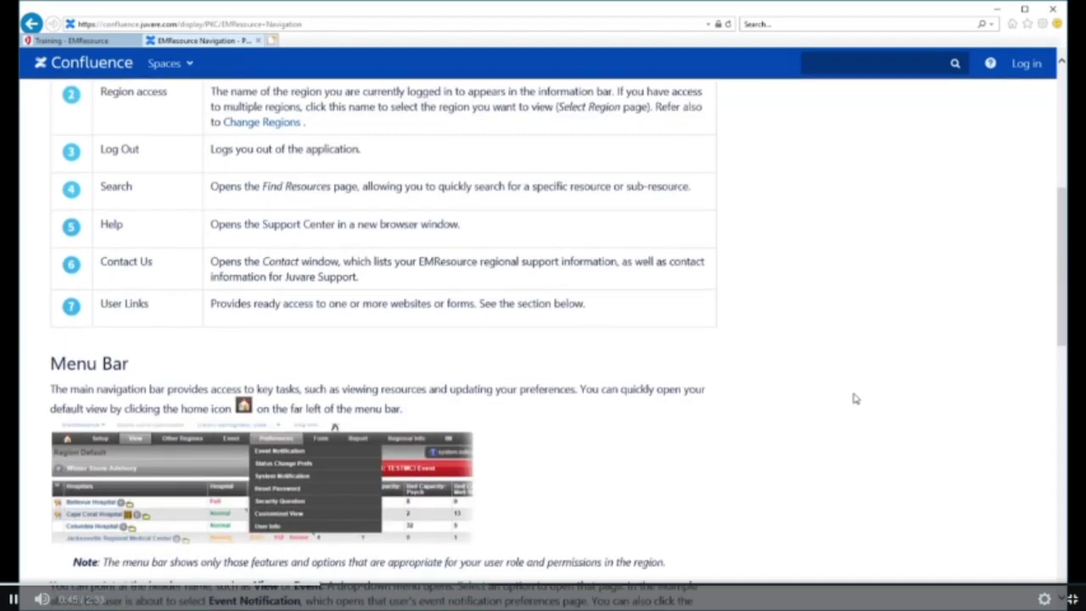
pyautogui.scroll(-3, 855, 399)
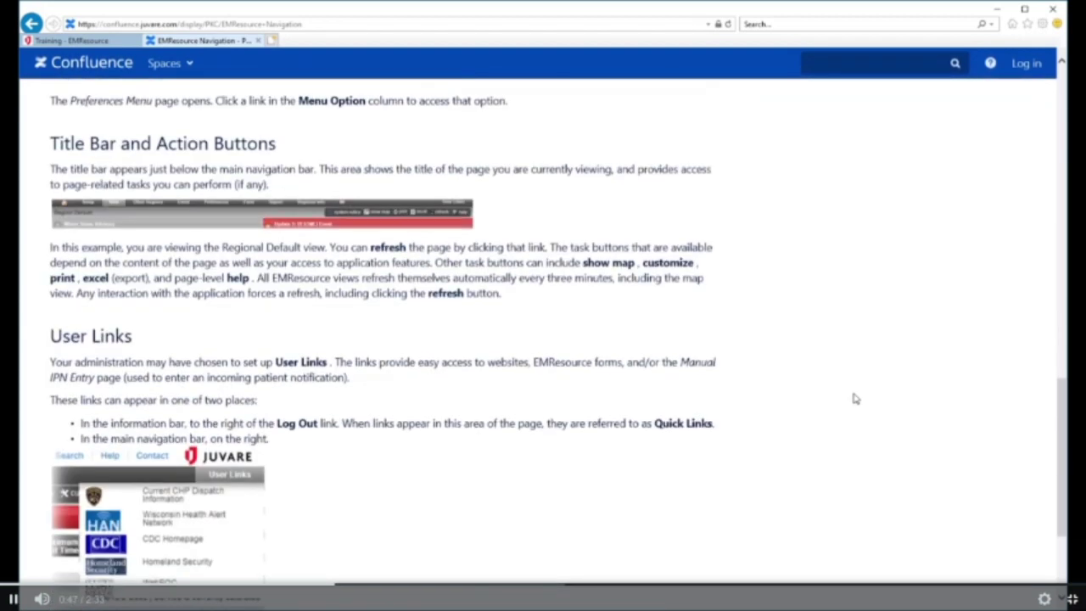
pyautogui.scroll(12, 855, 399)
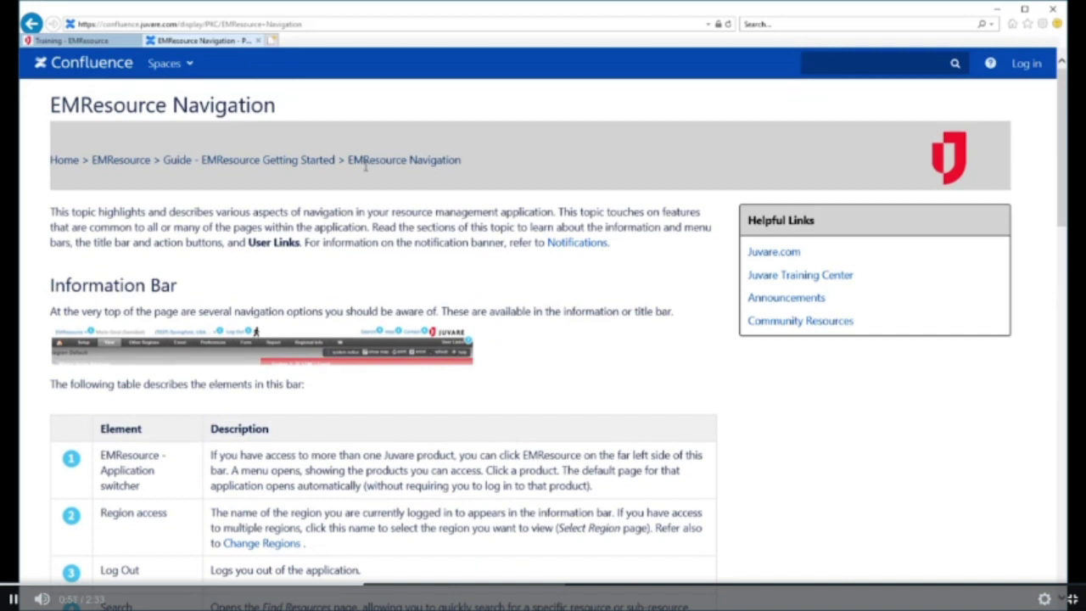
# From the EMResource space's Community Resources, expand General and FAQs and open Quick Reference Guides (QRGs)
pyautogui.click(121, 160)
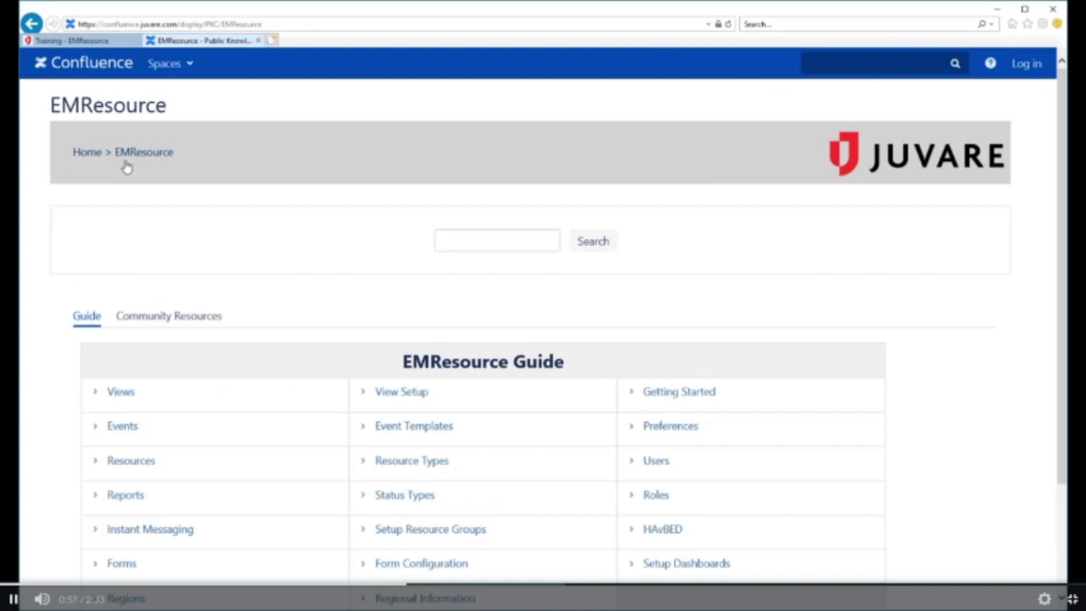
pyautogui.click(177, 319)
pyautogui.click(118, 393)
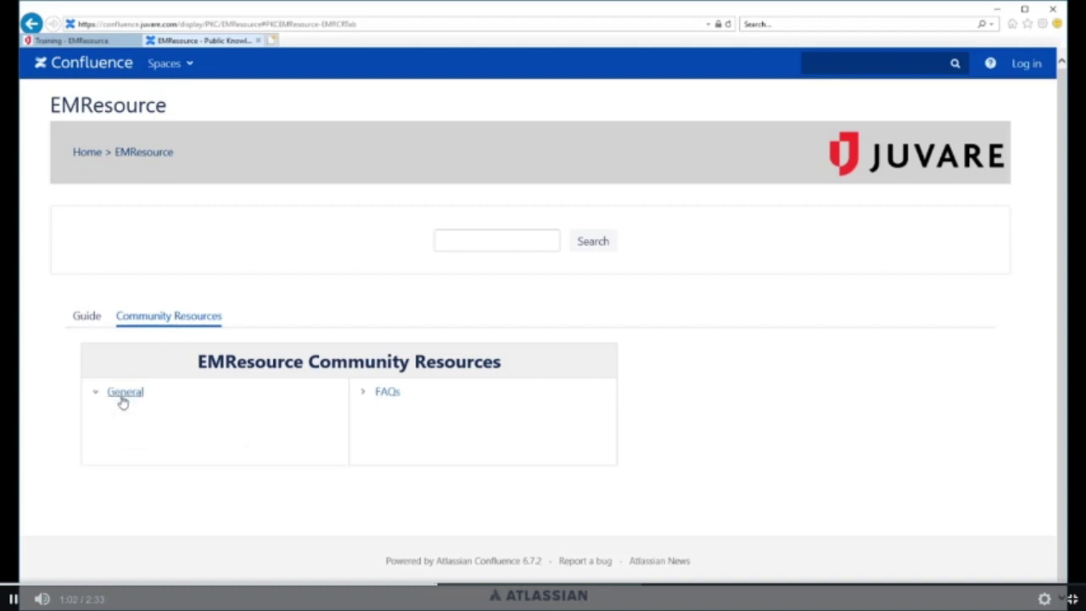
pyautogui.click(381, 395)
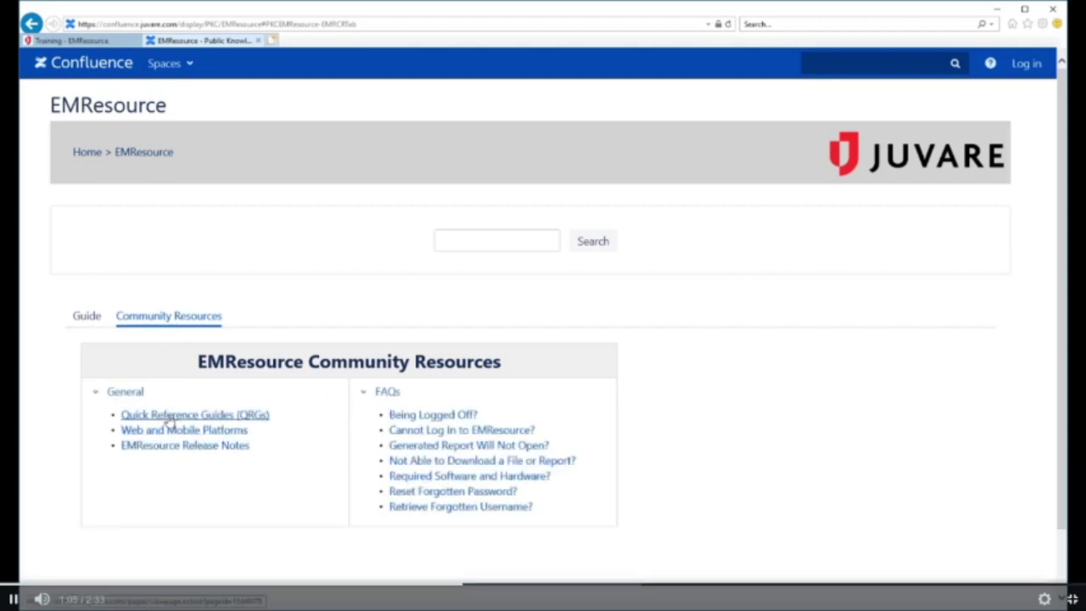
pyautogui.click(167, 416)
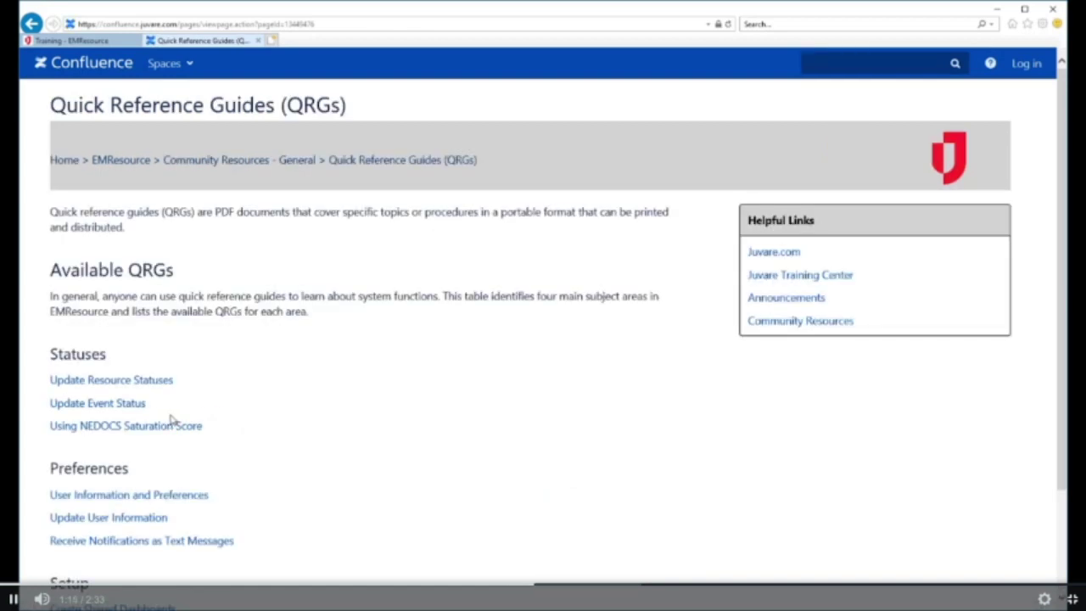
# Preview the Update Resource Statuses PDF, close the viewer, and go back to the EMResource space home
pyautogui.click(107, 380)
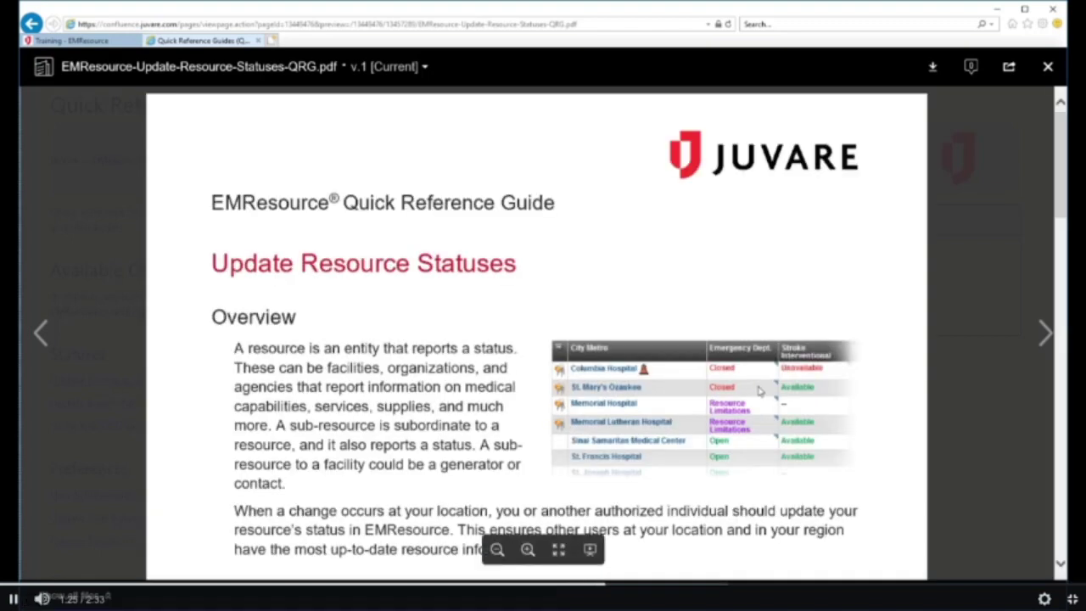
pyautogui.scroll(-6, 802, 374)
pyautogui.scroll(-4, 806, 375)
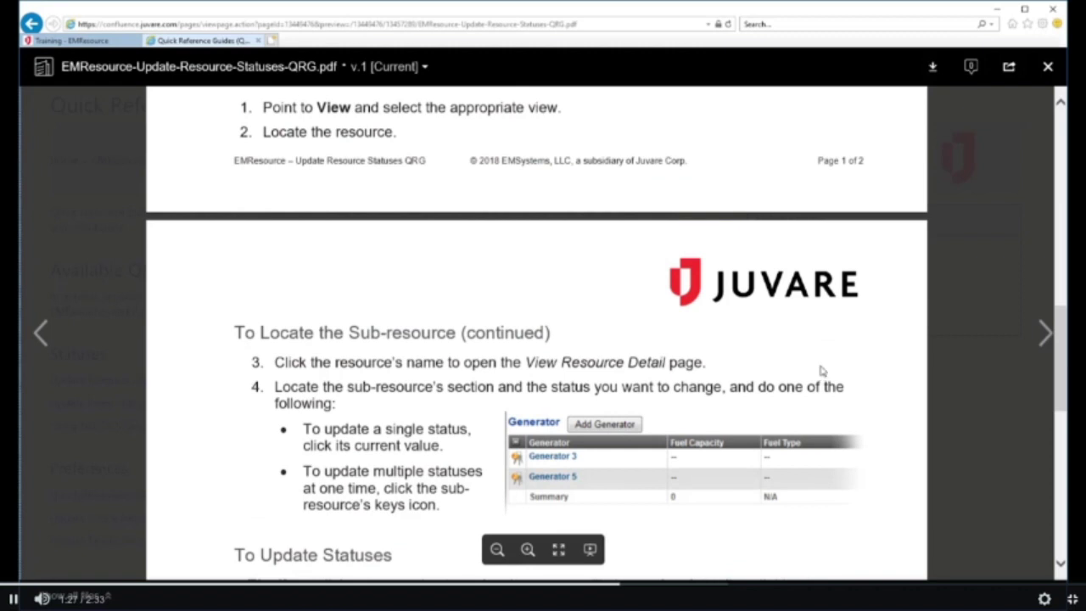
pyautogui.click(1048, 68)
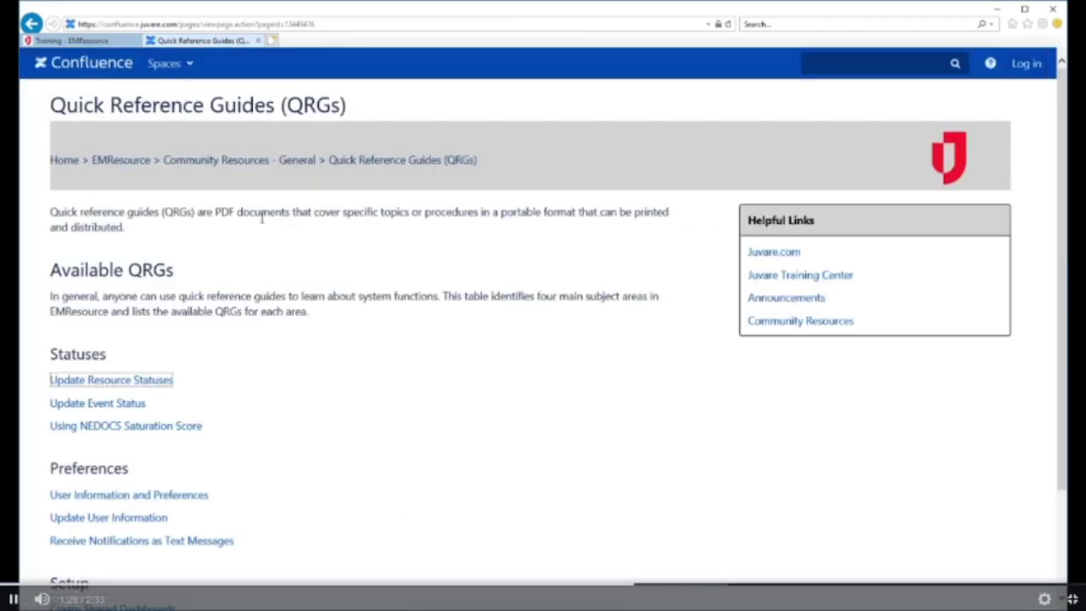
pyautogui.click(121, 163)
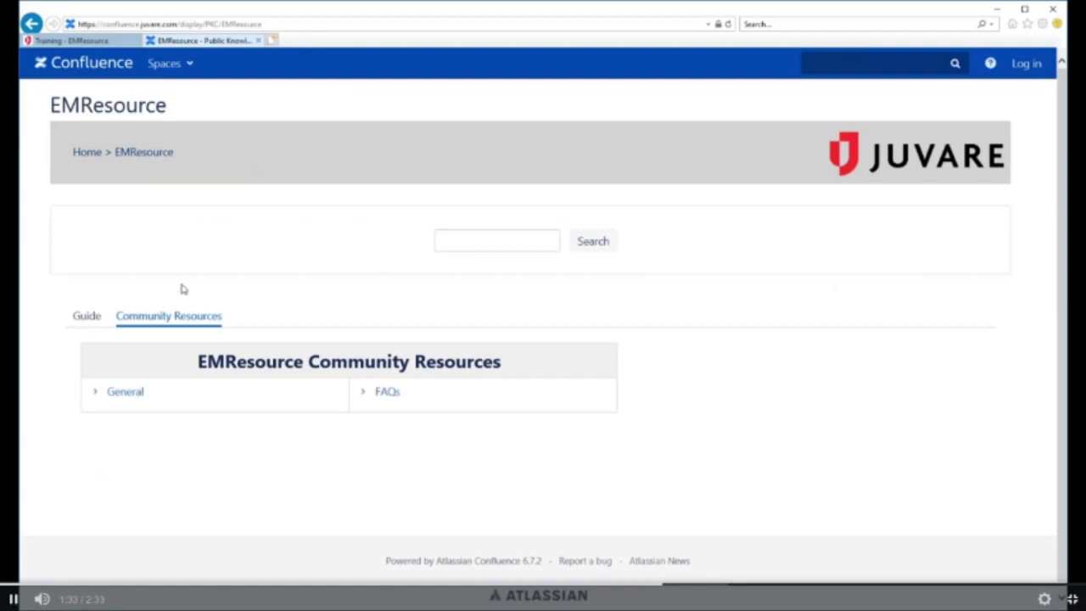
# Search the EMResource Guide for 'status' and browse the results
pyautogui.click(86, 316)
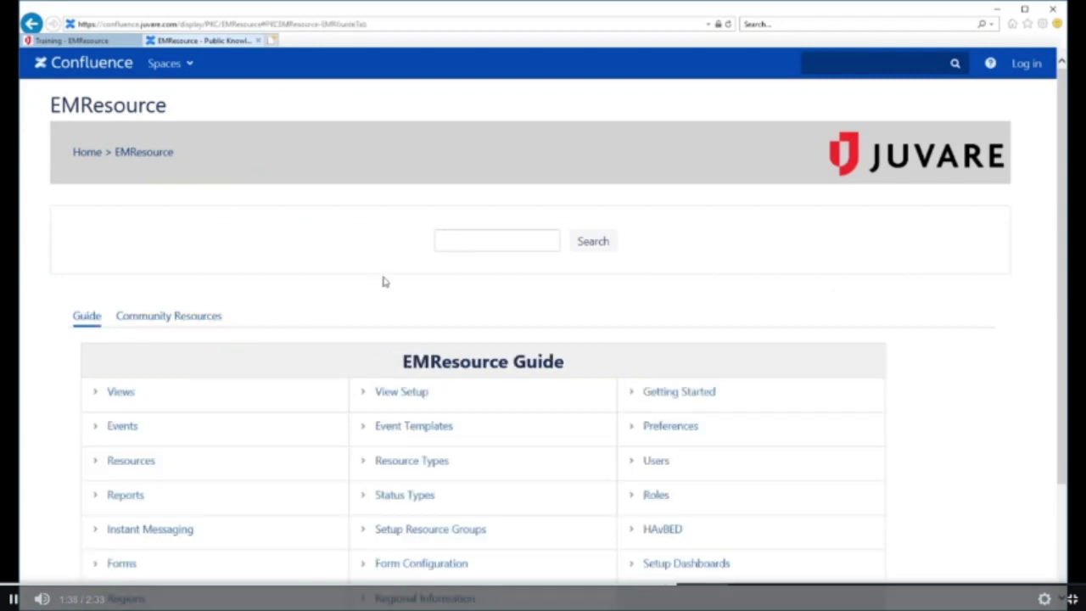
pyautogui.click(464, 243)
pyautogui.write('status')
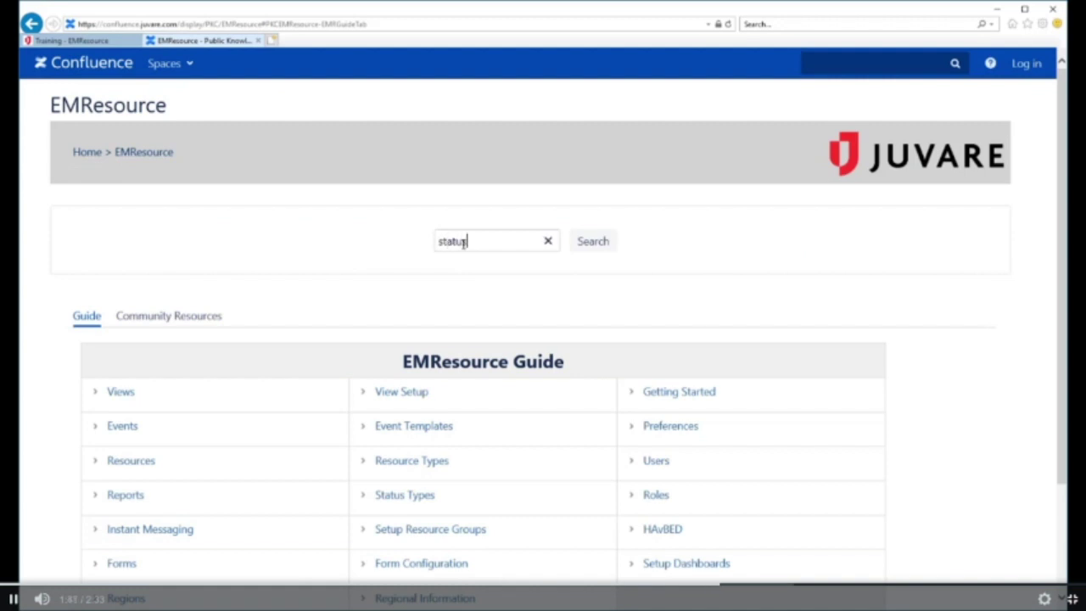
pyautogui.press('Return')
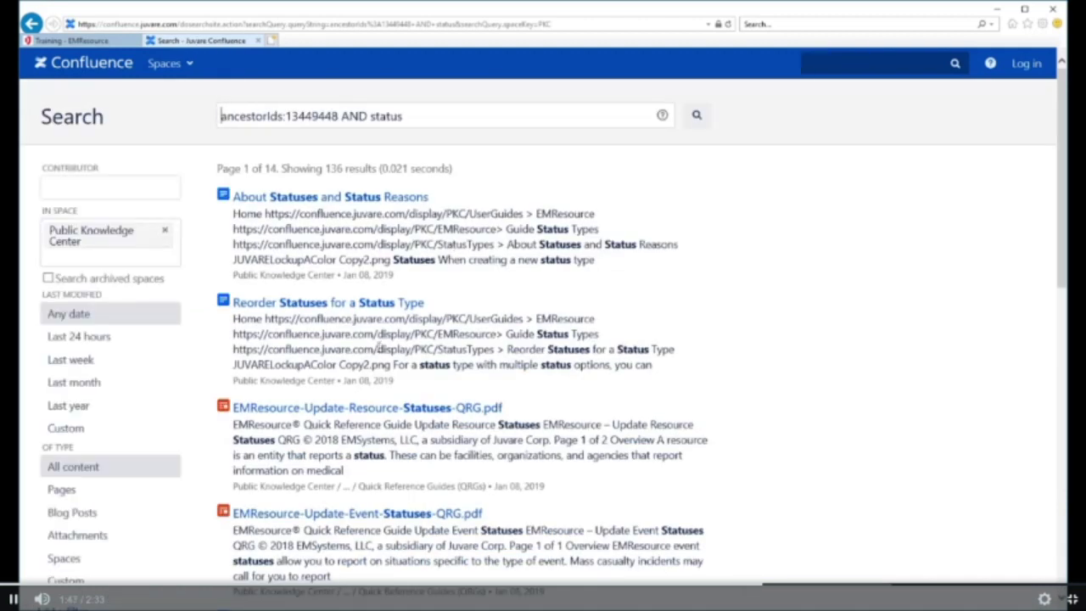
pyautogui.scroll(-6, 380, 348)
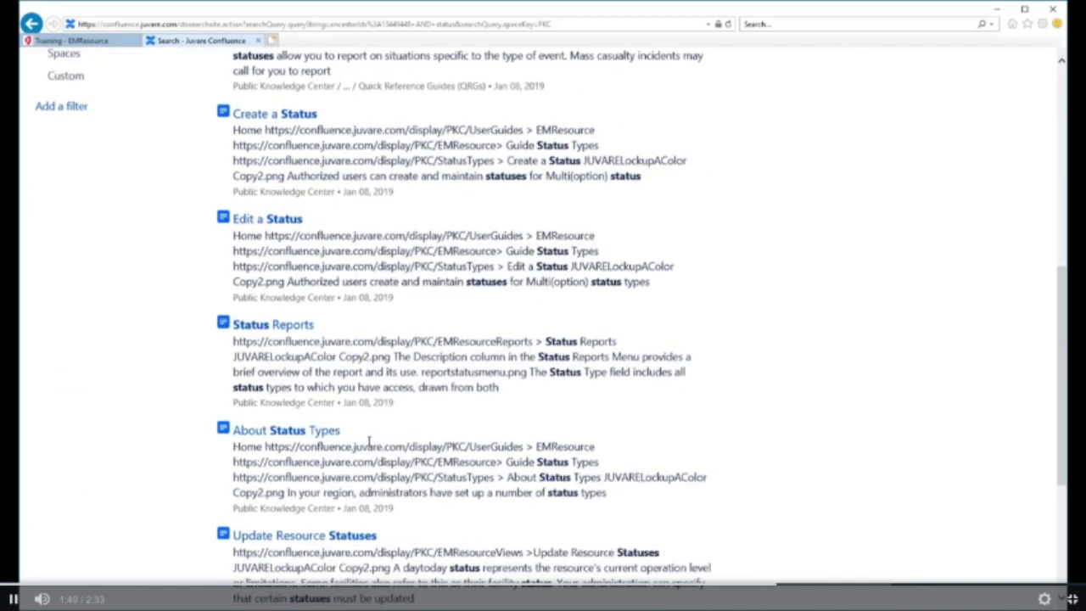
pyautogui.scroll(-3, 374, 419)
# Review the Update Resource Statuses article, then close the help site to return to EMResource
pyautogui.click(323, 286)
pyautogui.scroll(-15, 562, 331)
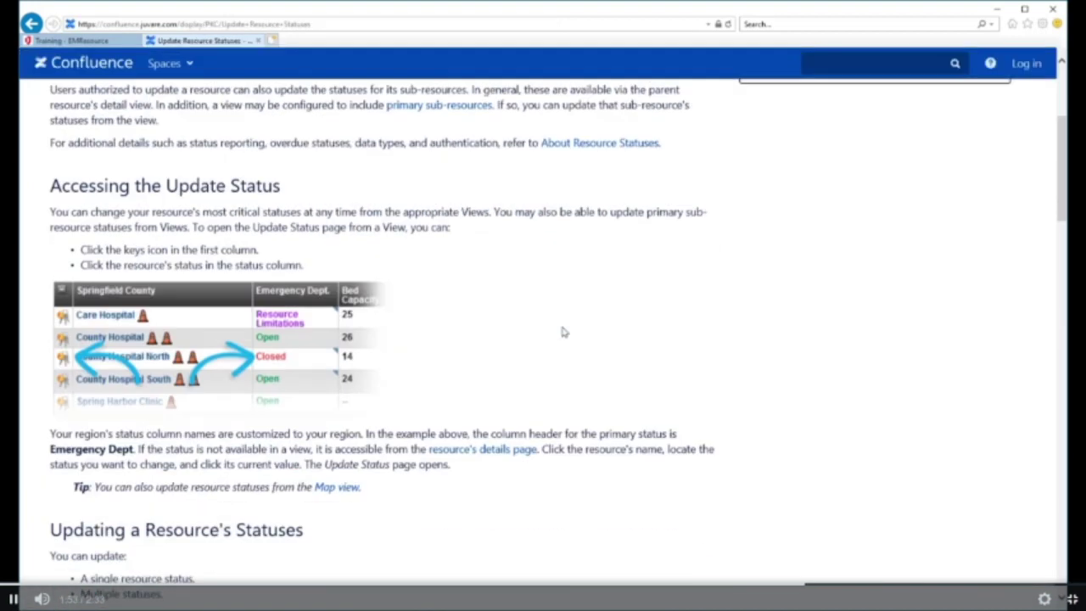
pyautogui.scroll(-10, 562, 332)
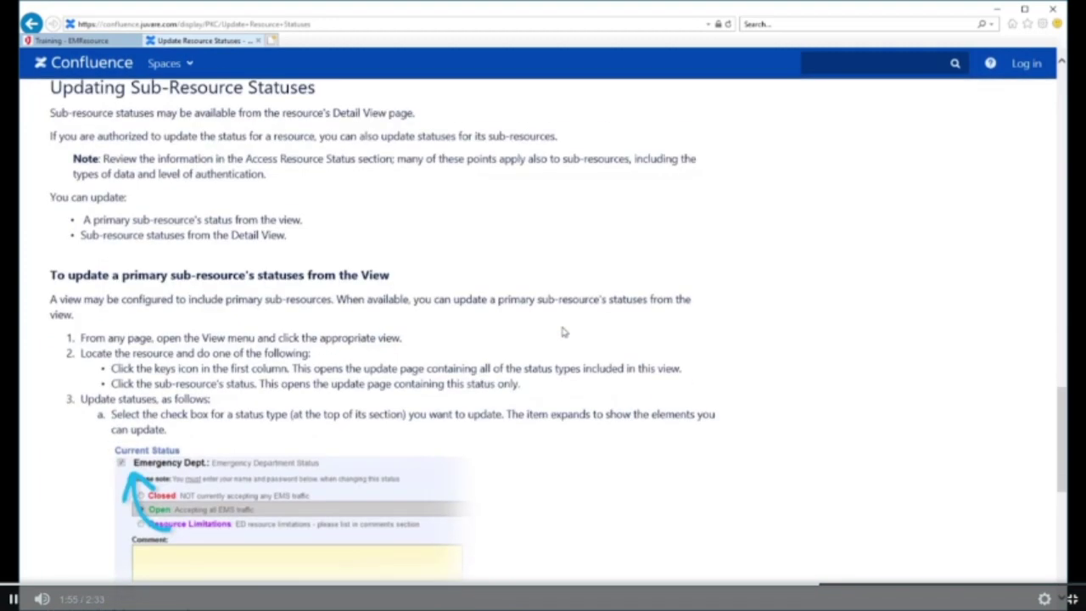
pyautogui.scroll(4, 561, 331)
pyautogui.scroll(20, 562, 332)
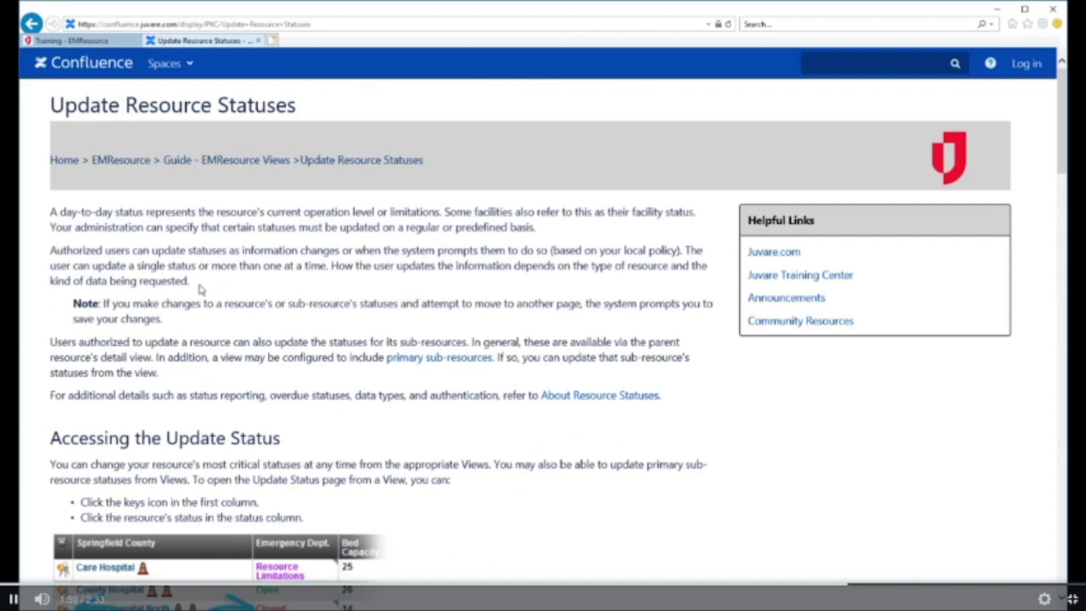
pyautogui.click(116, 161)
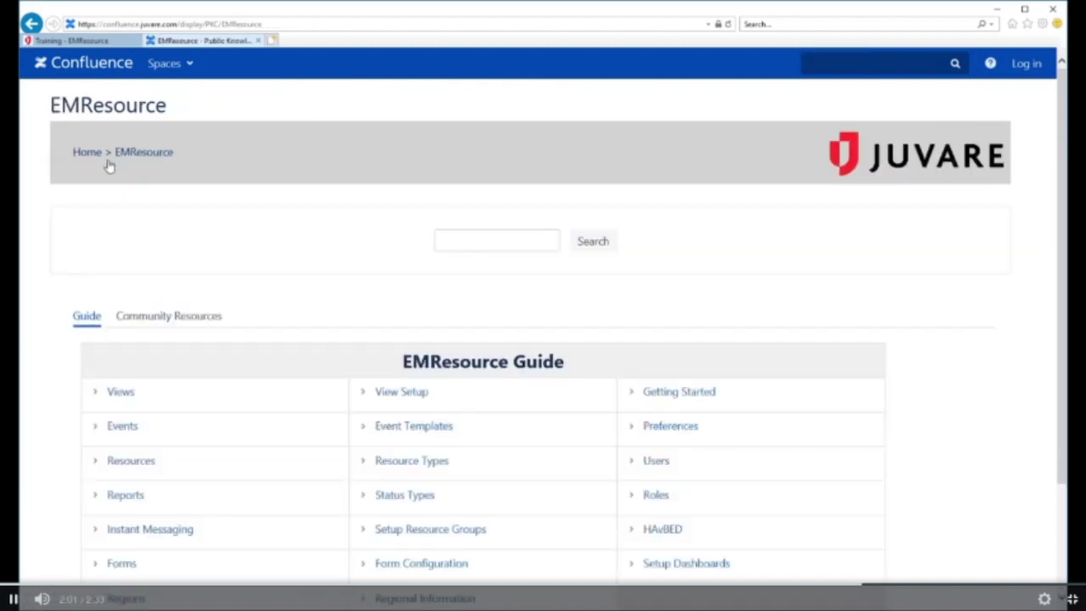
pyautogui.click(257, 41)
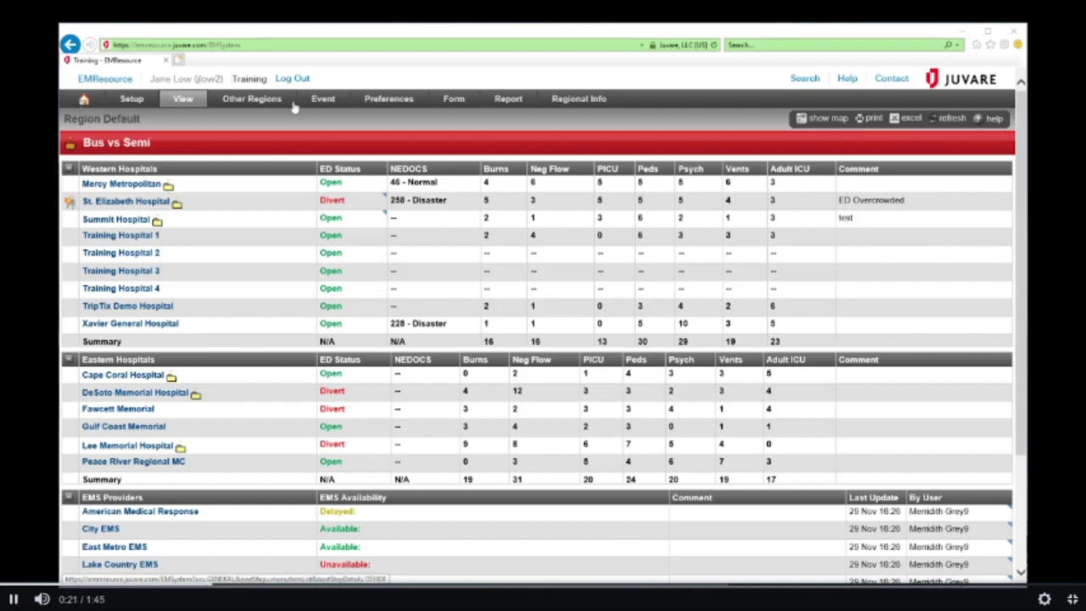
# In User Info, add additional e-mail addresses, make Training View the default, and enable high contrast
pyautogui.click(390, 100)
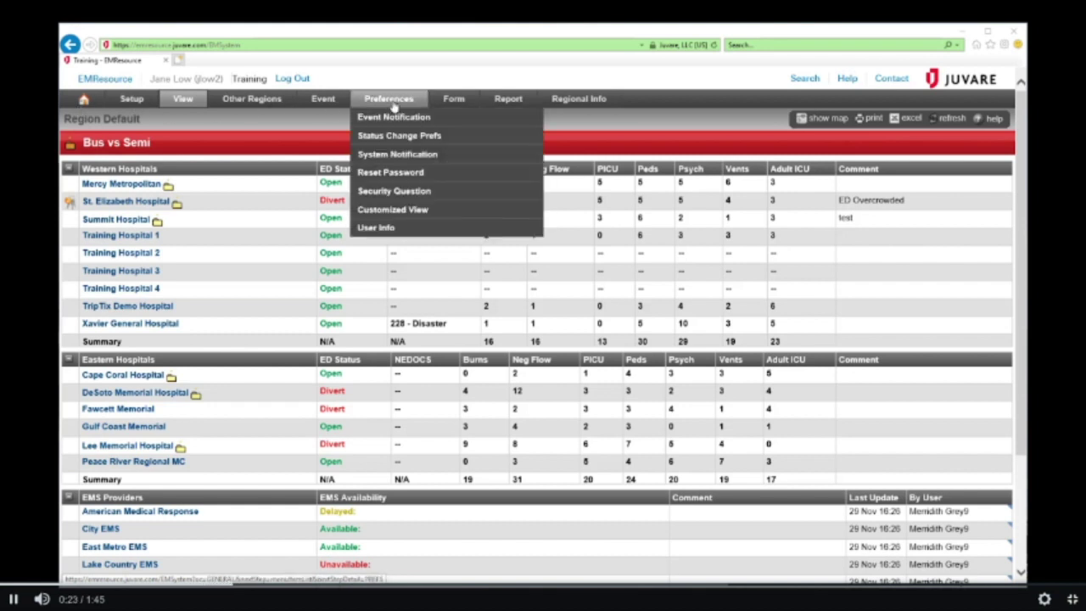
pyautogui.click(395, 228)
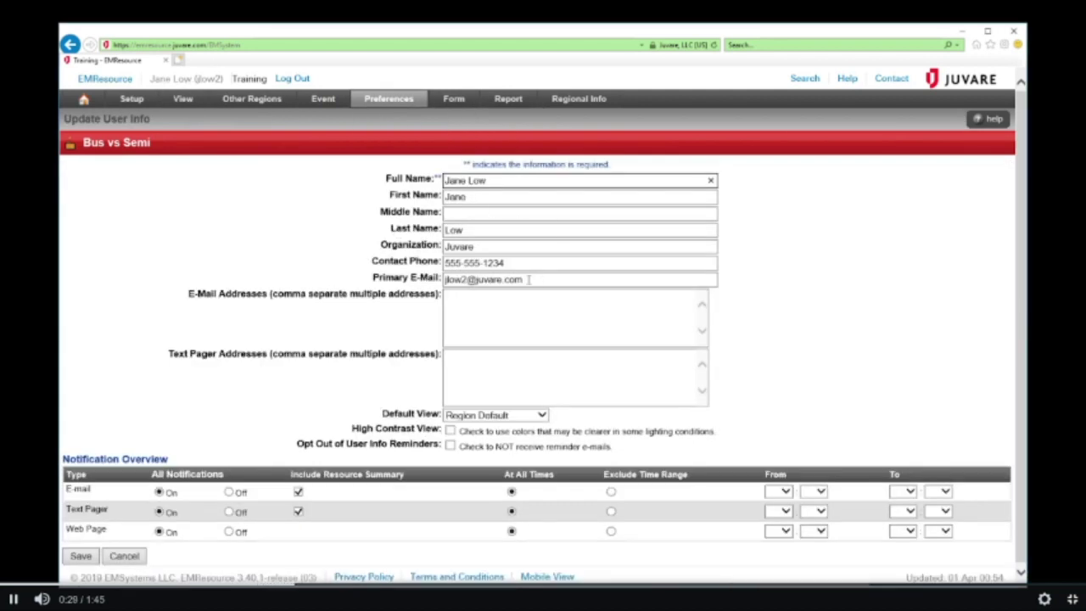
pyautogui.click(520, 309)
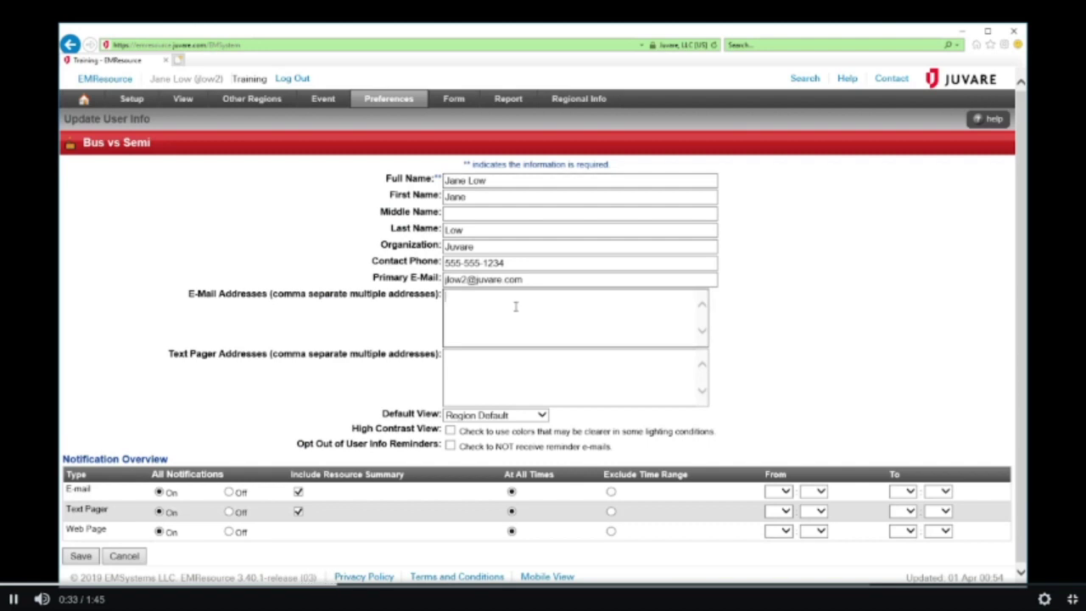
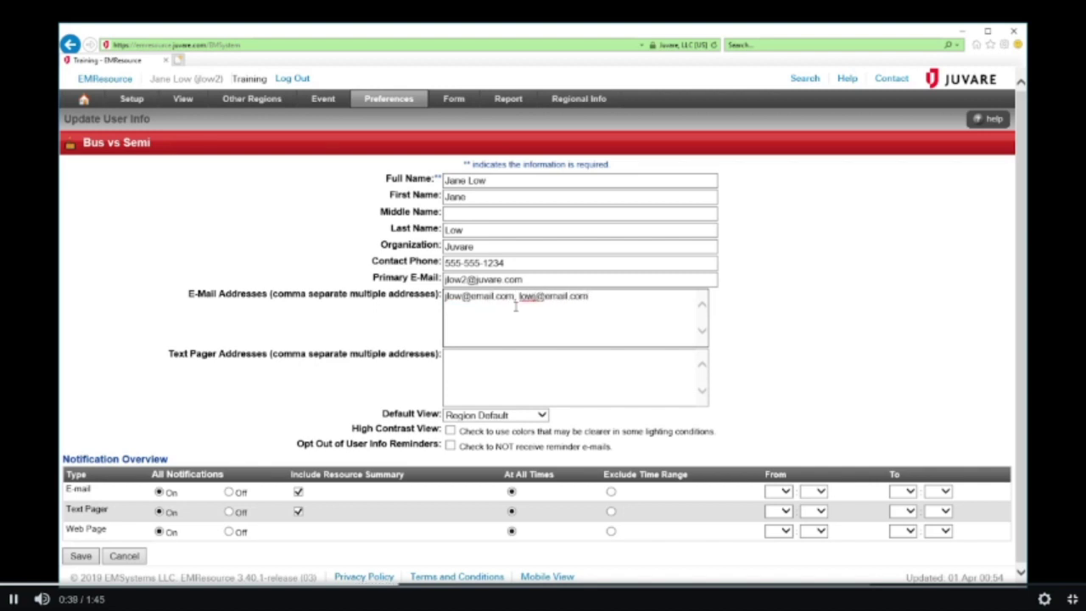
pyautogui.click(538, 419)
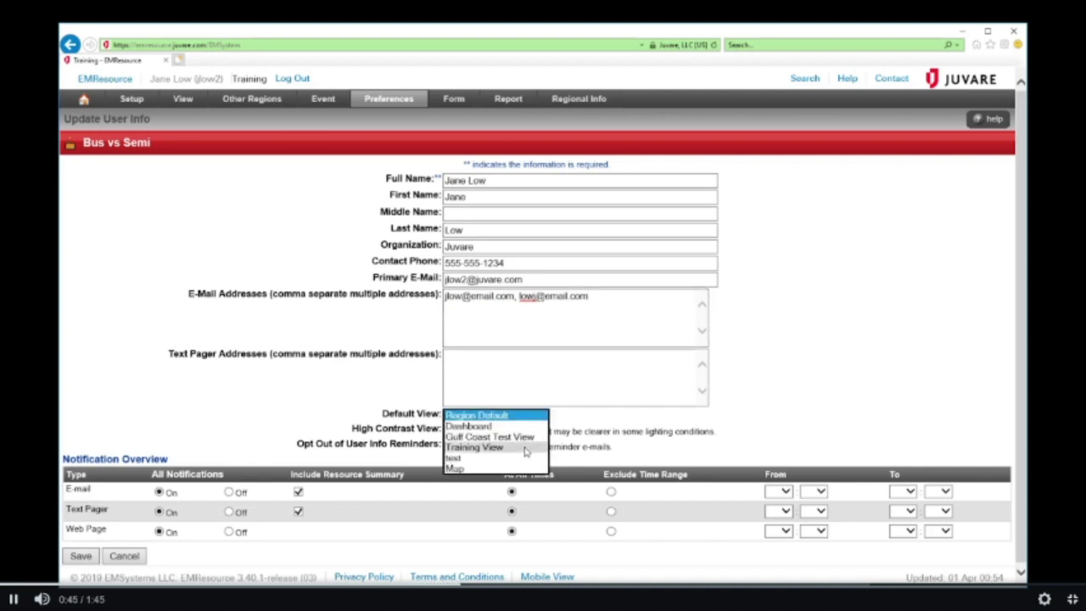
pyautogui.click(524, 447)
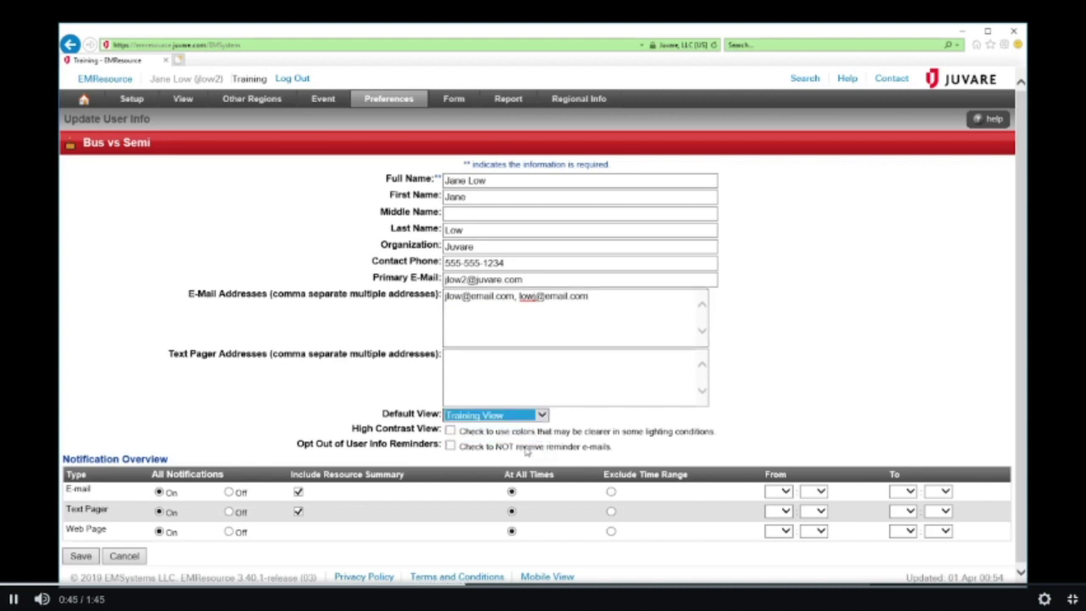
pyautogui.click(451, 431)
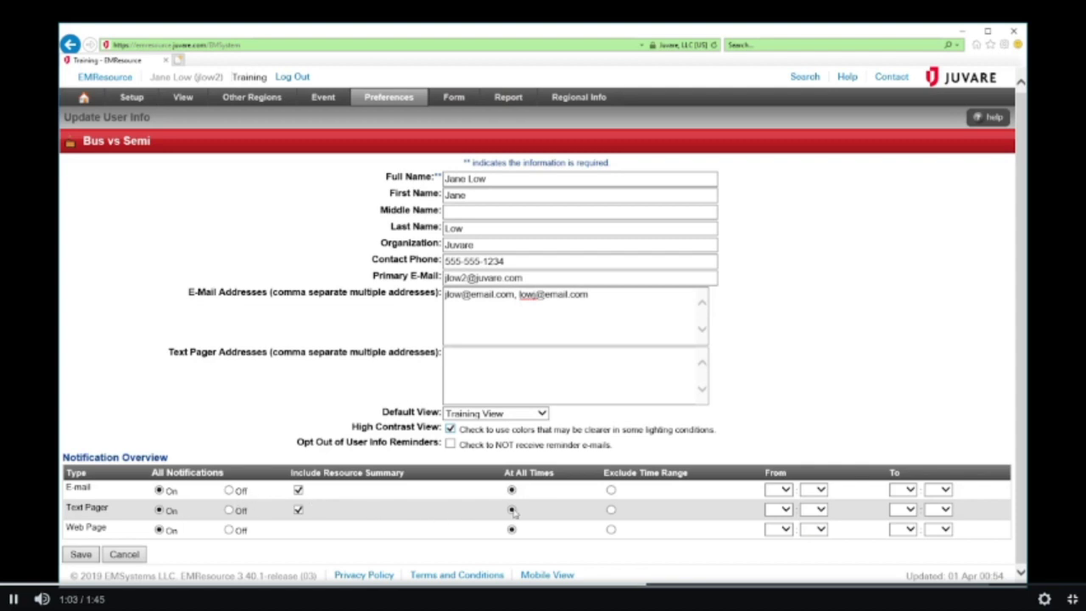
# Exclude text pager notifications from 23:00 to 07:00 and save the user info
pyautogui.click(610, 510)
pyautogui.click(782, 510)
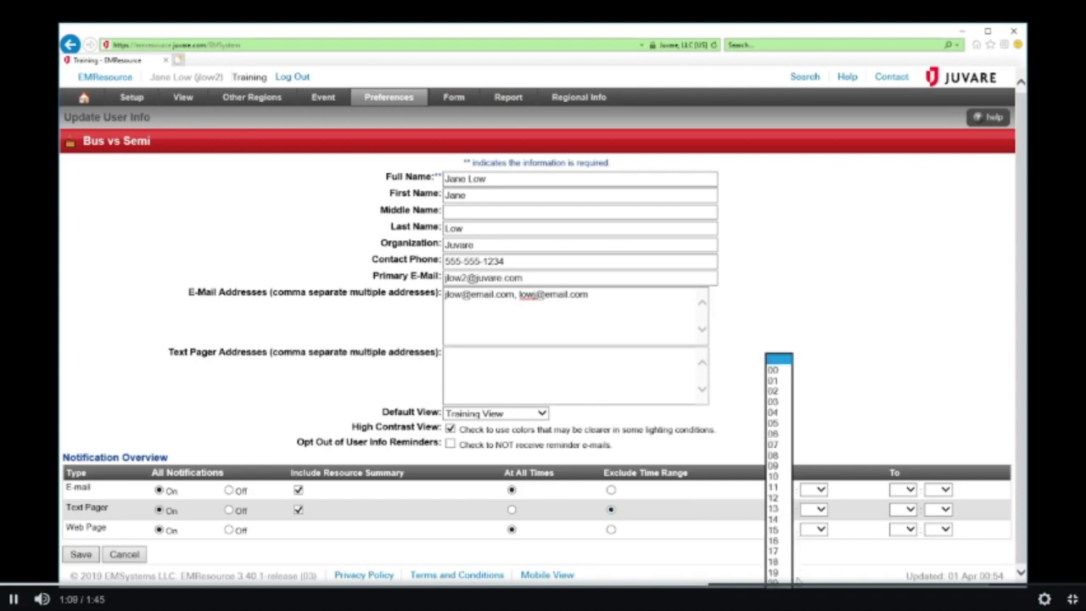
pyautogui.click(778, 604)
pyautogui.click(819, 509)
pyautogui.click(813, 520)
pyautogui.click(910, 510)
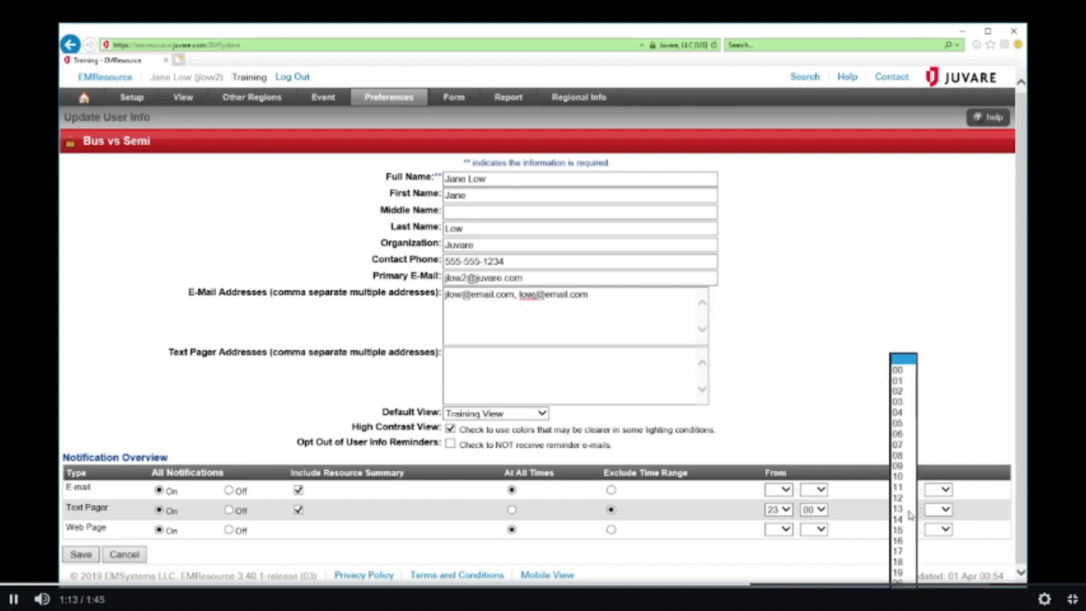
pyautogui.click(901, 445)
pyautogui.click(938, 510)
pyautogui.click(936, 520)
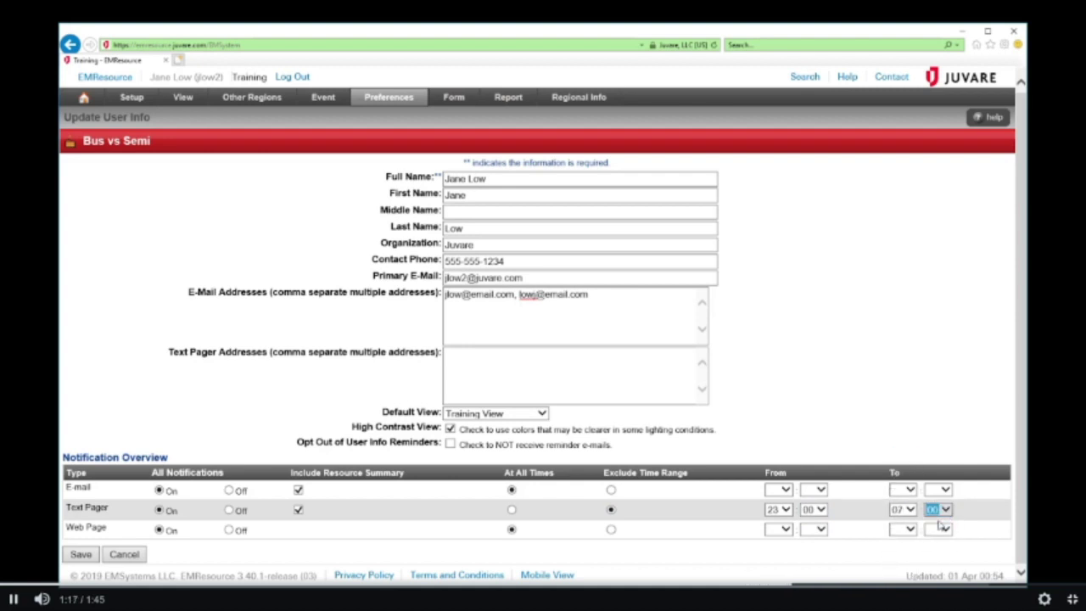
pyautogui.click(84, 556)
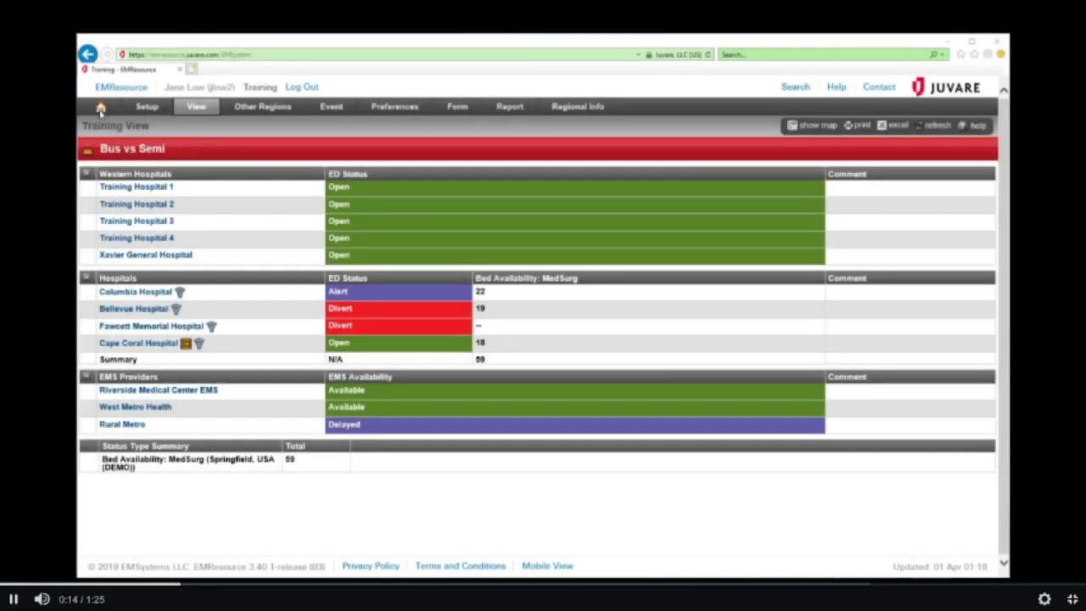
# Turn on web page alerts for Regional Information, and e-mail plus web page alerts for Weather Notification
pyautogui.moveTo(382, 110)
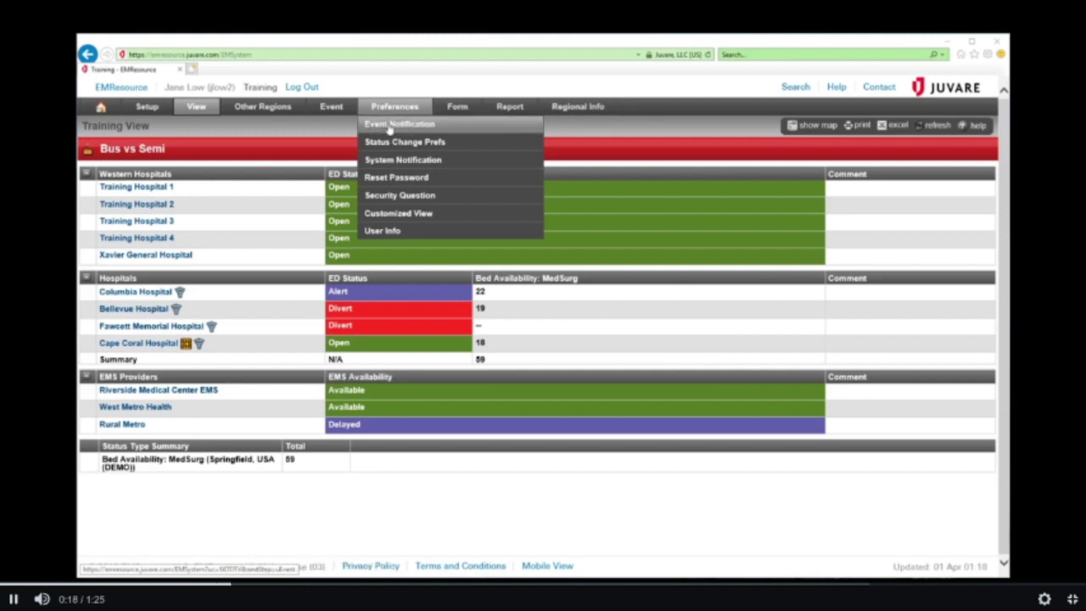
pyautogui.click(390, 125)
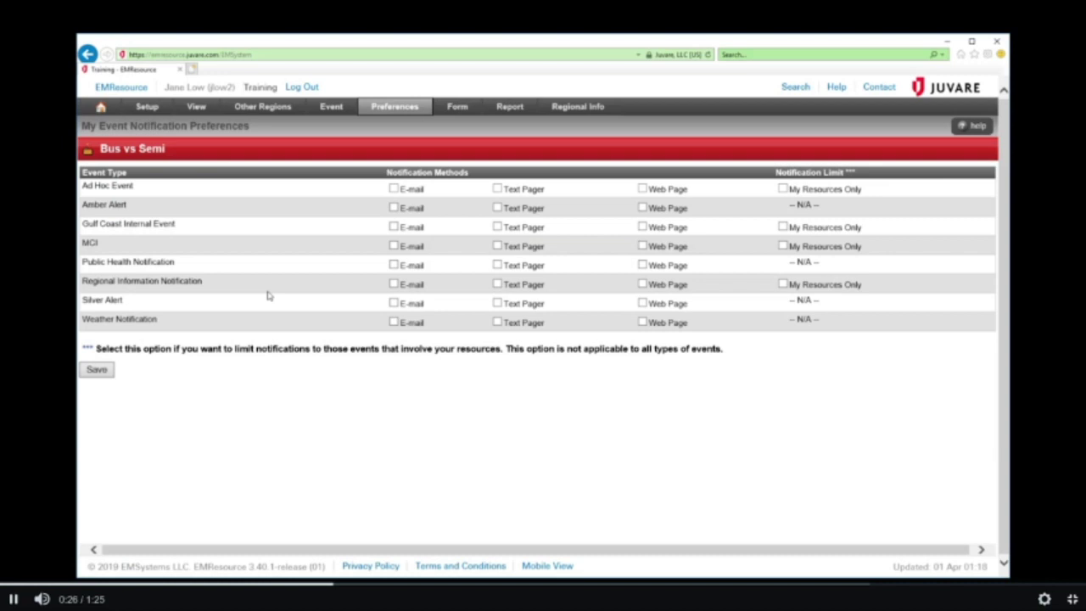
pyautogui.click(643, 285)
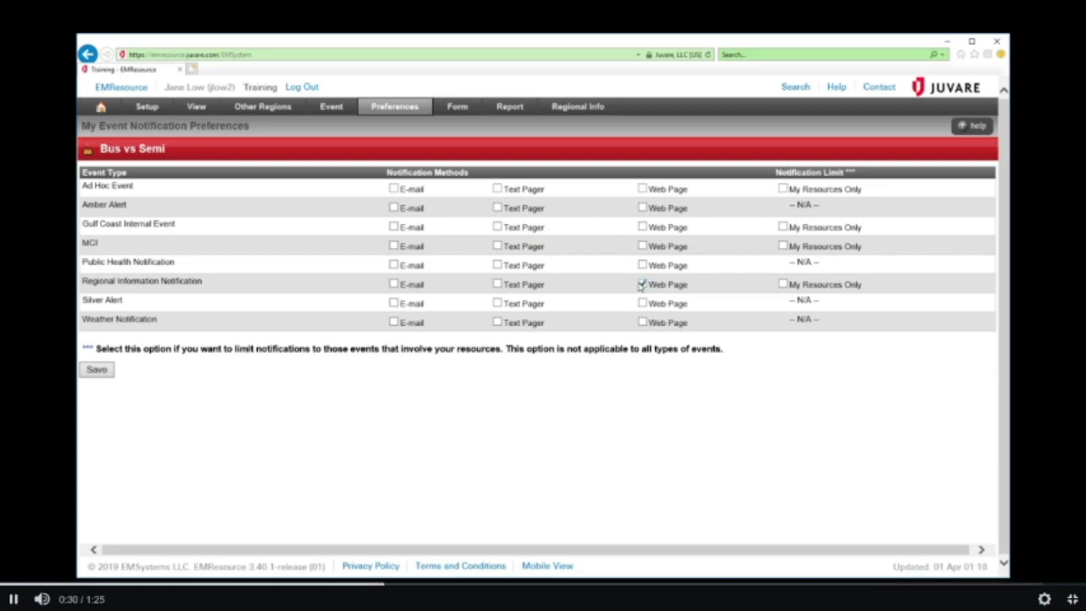
pyautogui.click(394, 322)
pyautogui.click(643, 322)
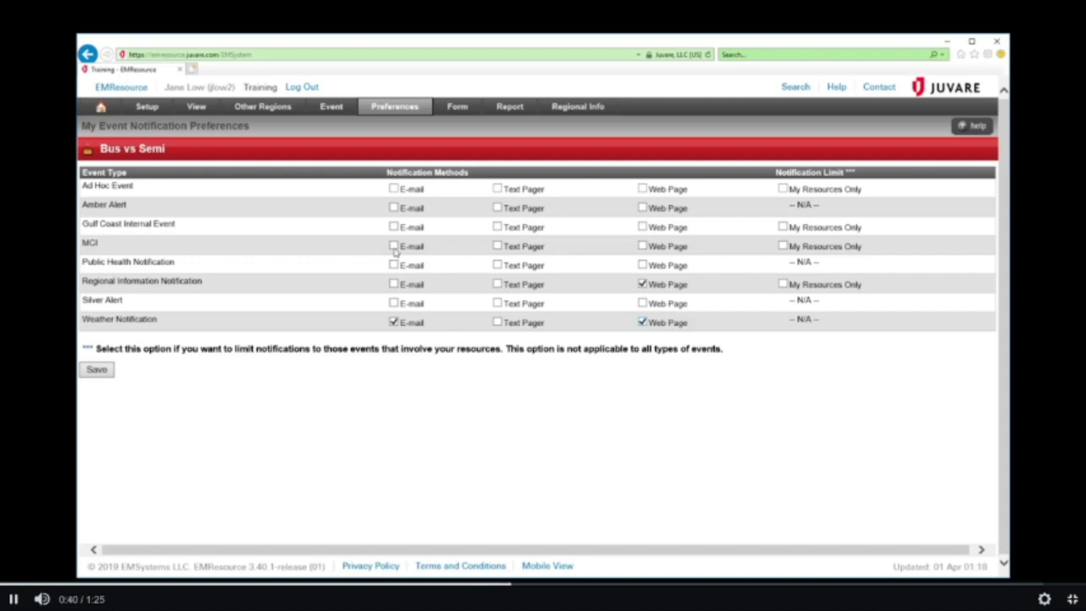
# Set MCI alerts to e-mail, text pager, web page and My Resources Only, then save and confirm
pyautogui.click(394, 246)
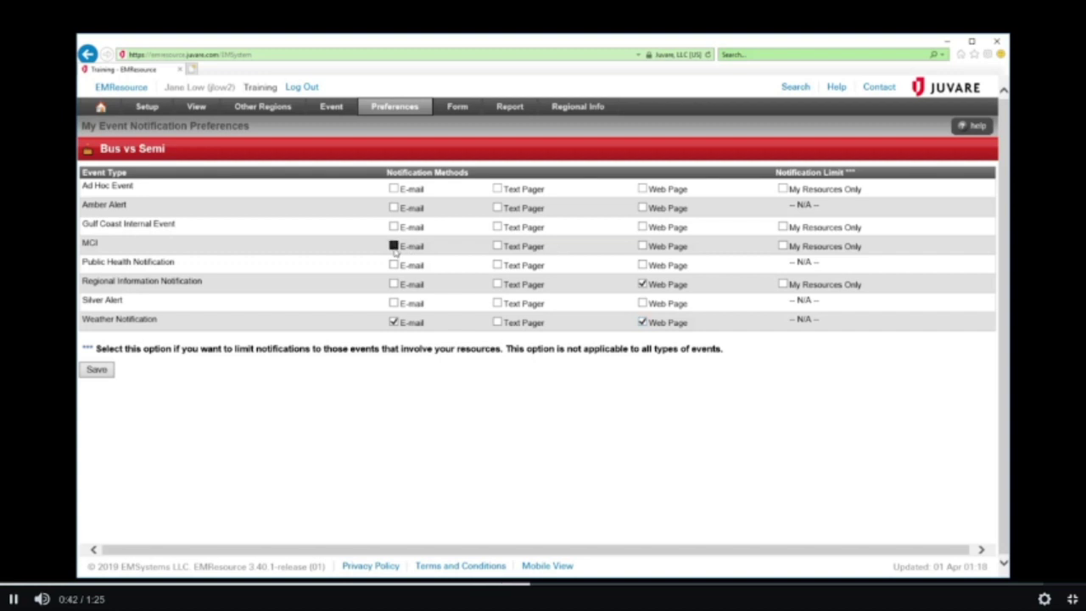
pyautogui.click(498, 246)
pyautogui.click(643, 246)
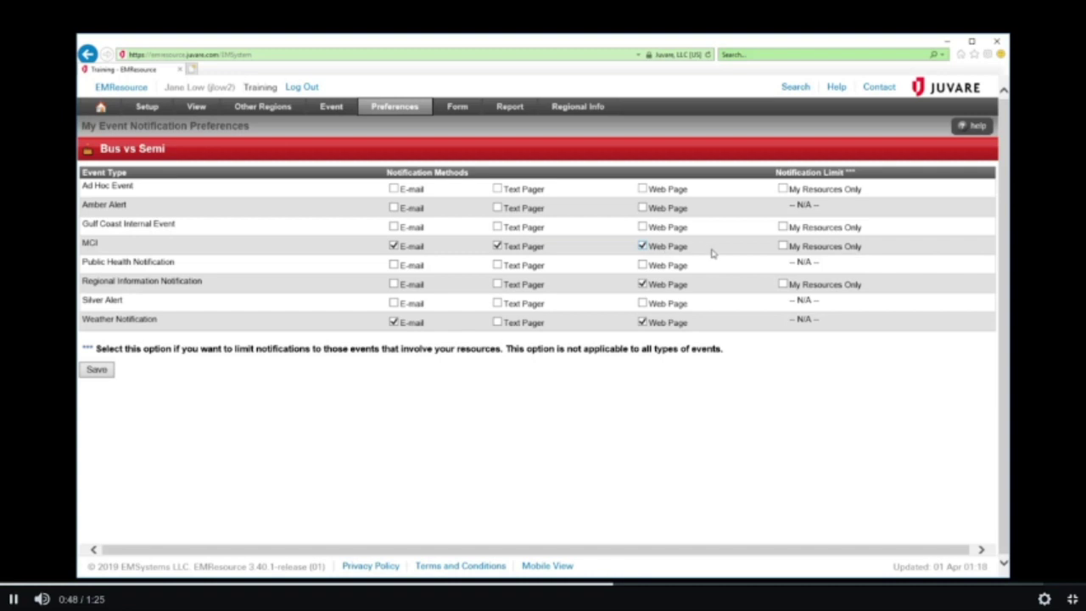
pyautogui.click(782, 246)
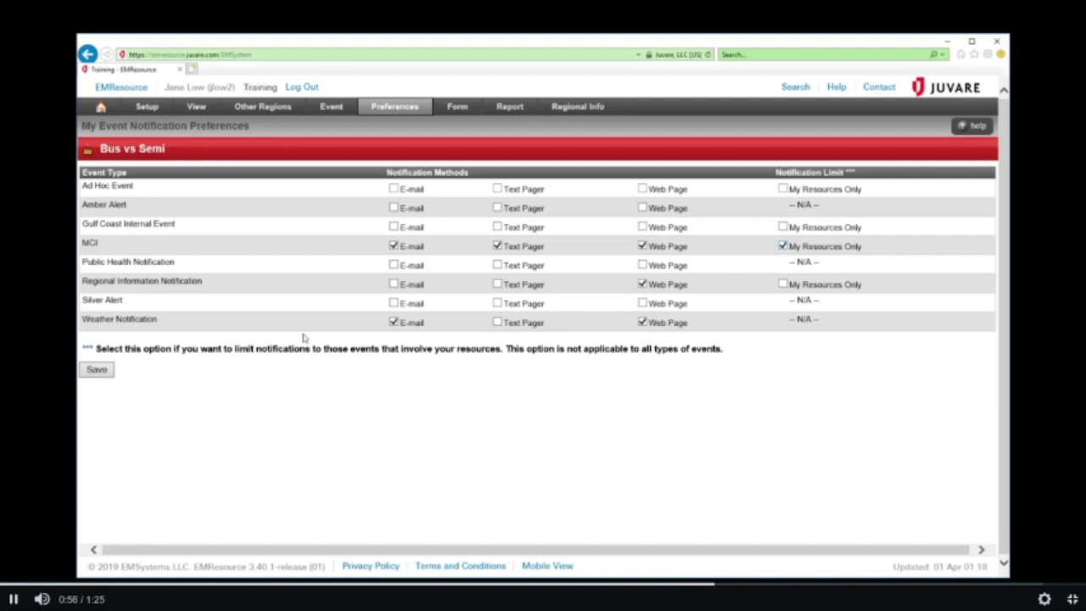
pyautogui.click(98, 376)
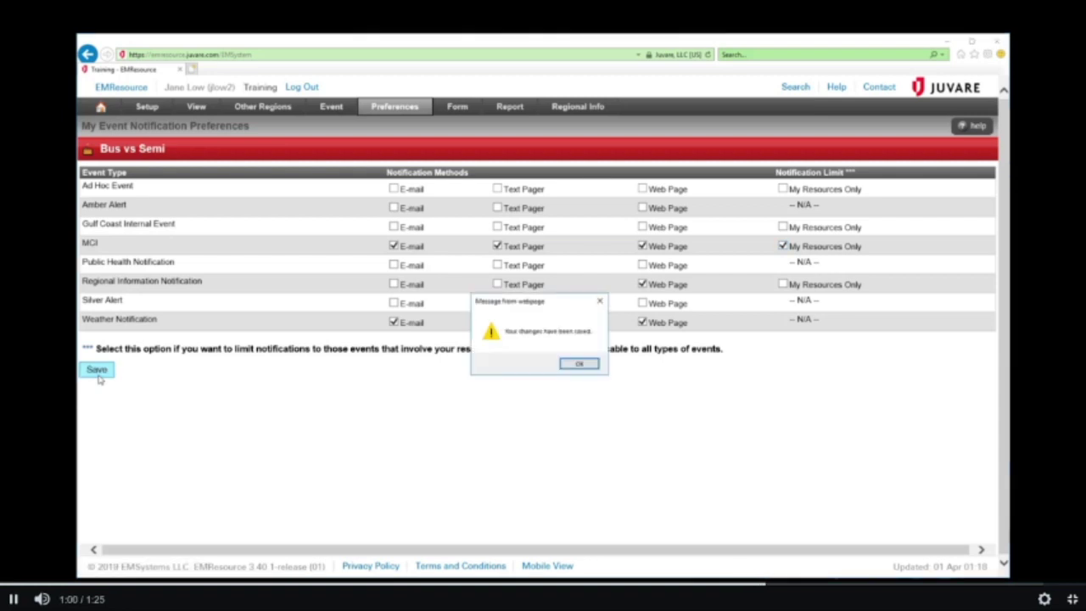
pyautogui.click(578, 365)
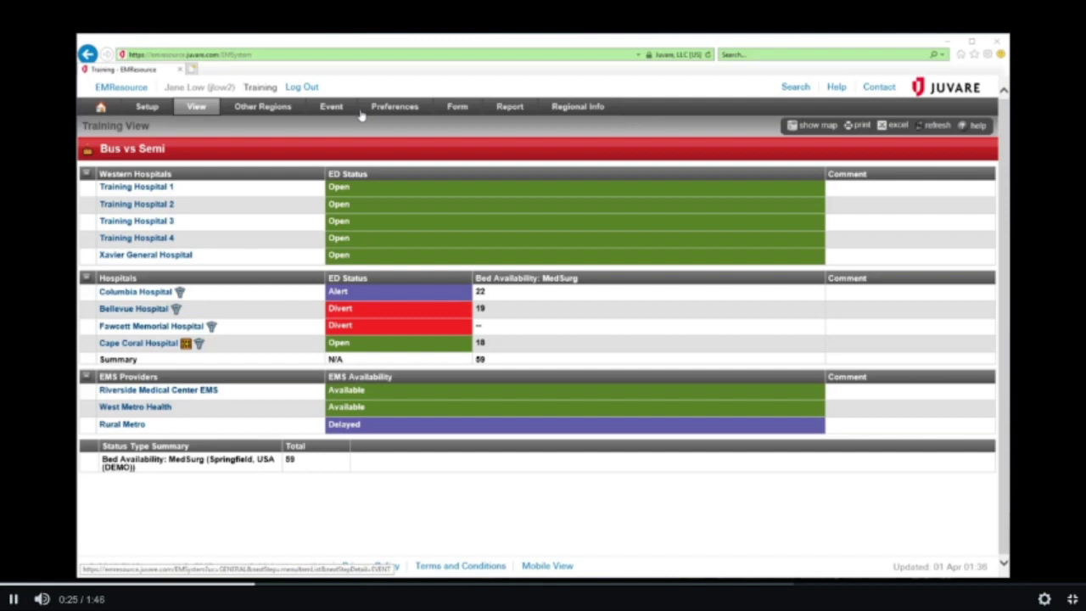
# Add e-mail and web page alerts for St. Elizabeth Hospital's ED status turning Open, and save
pyautogui.moveTo(378, 108)
pyautogui.click(386, 142)
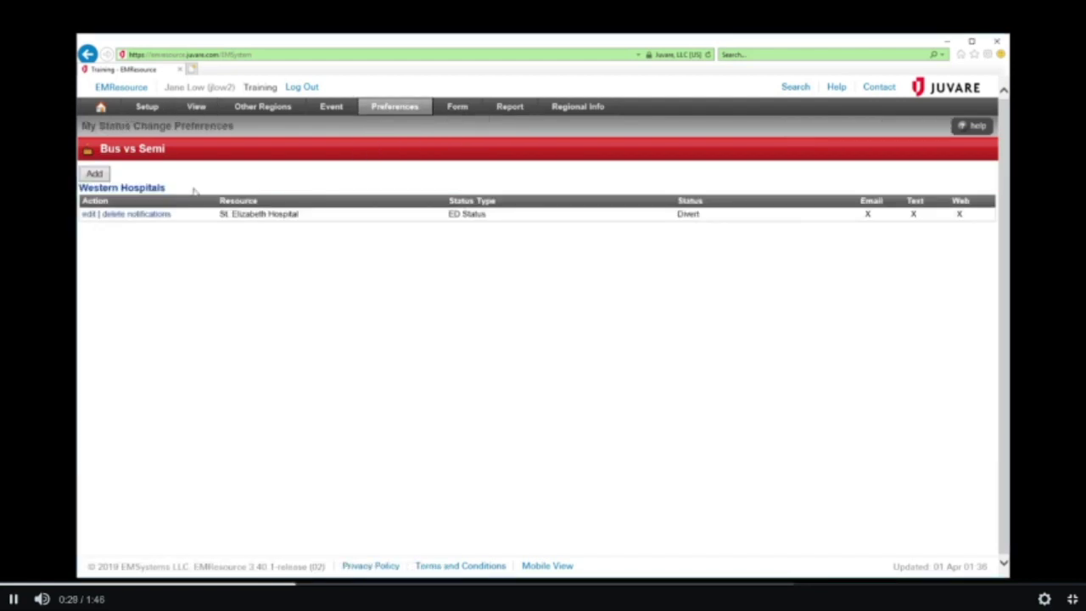
pyautogui.click(89, 216)
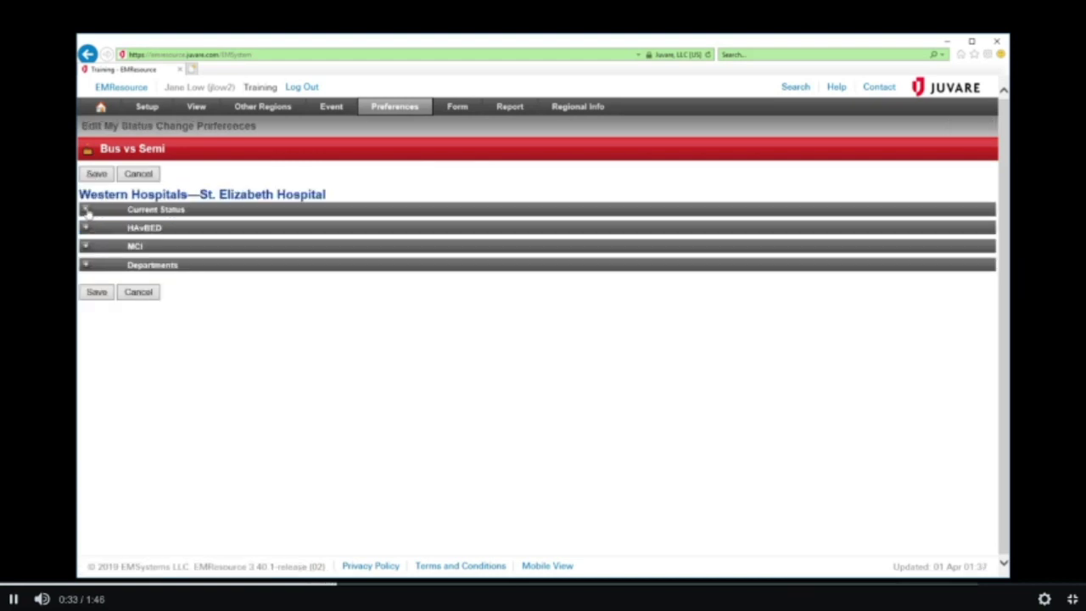
pyautogui.click(86, 210)
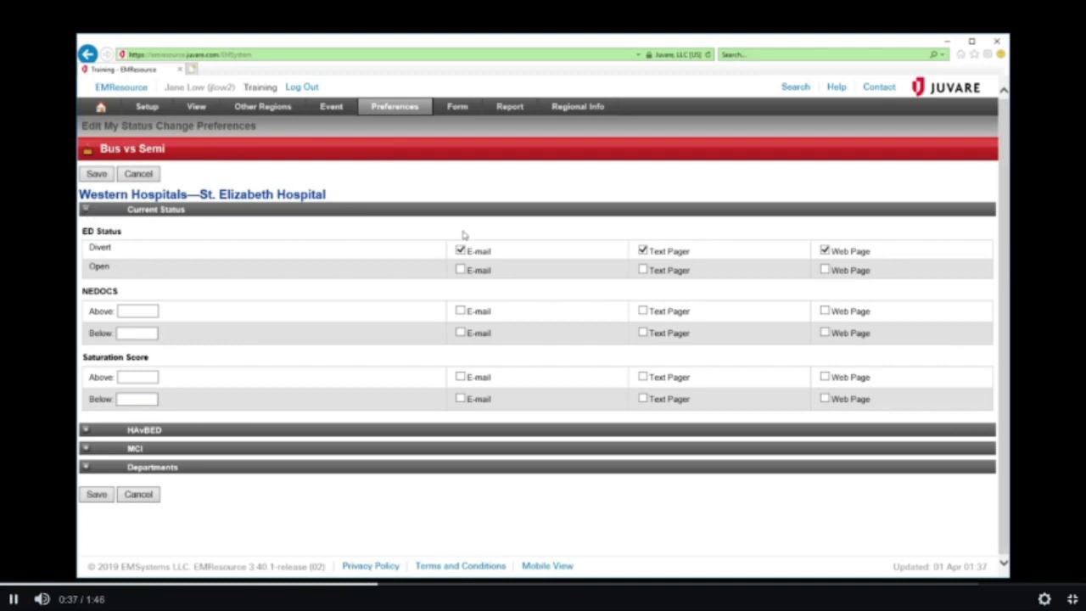
pyautogui.click(461, 270)
pyautogui.click(825, 269)
pyautogui.click(97, 494)
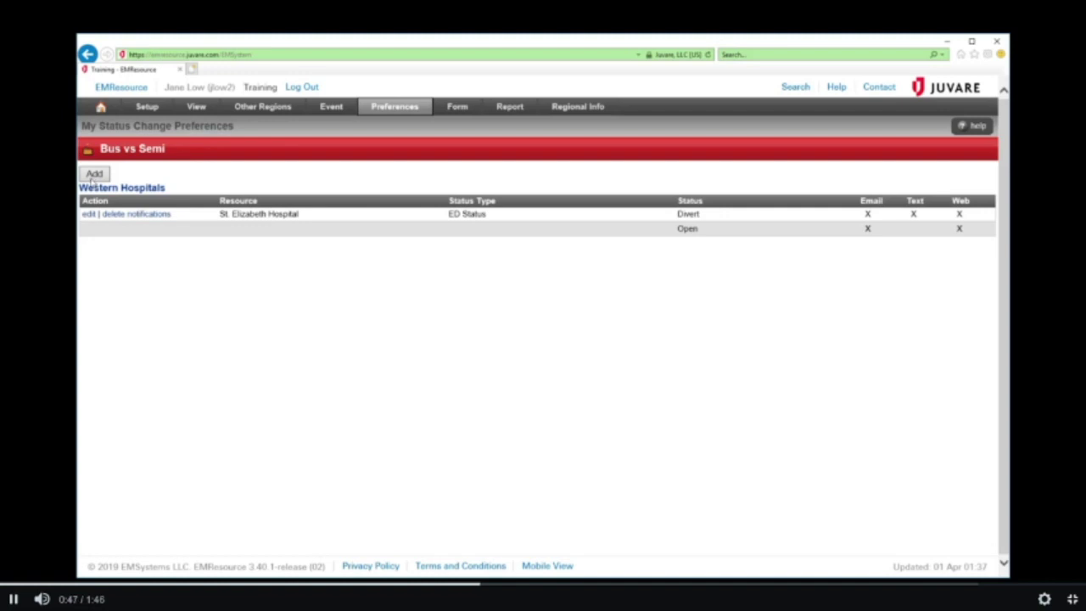
pyautogui.click(93, 174)
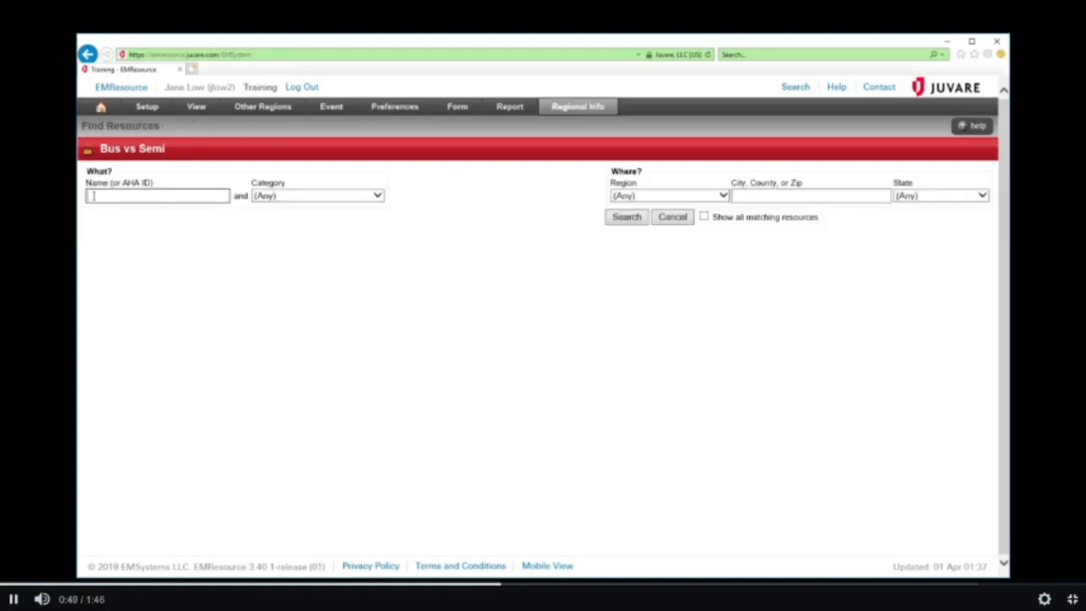
# Search for 'Mercy' in the Hospital category and select Mercy Metropolitan
pyautogui.write('Mercy')
pyautogui.press('Return')
pyautogui.click(314, 195)
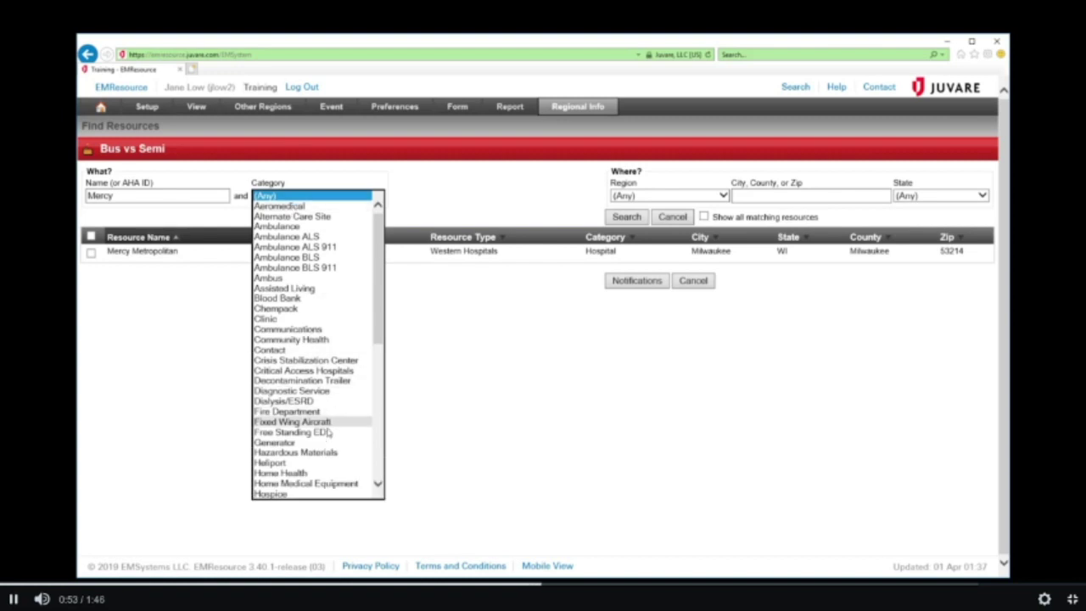
pyautogui.scroll(-1, 326, 452)
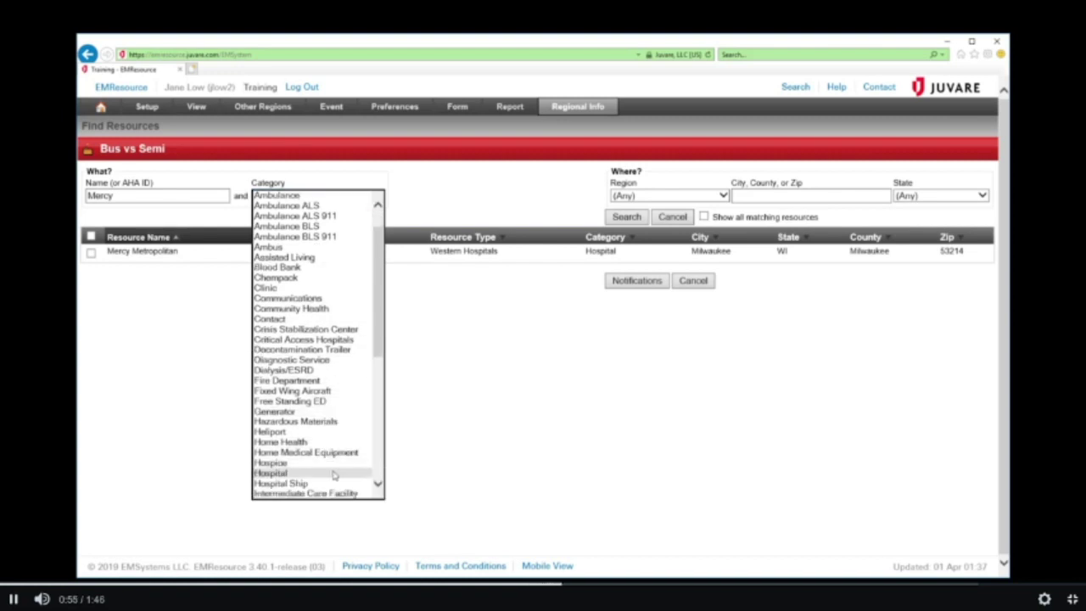
pyautogui.click(626, 217)
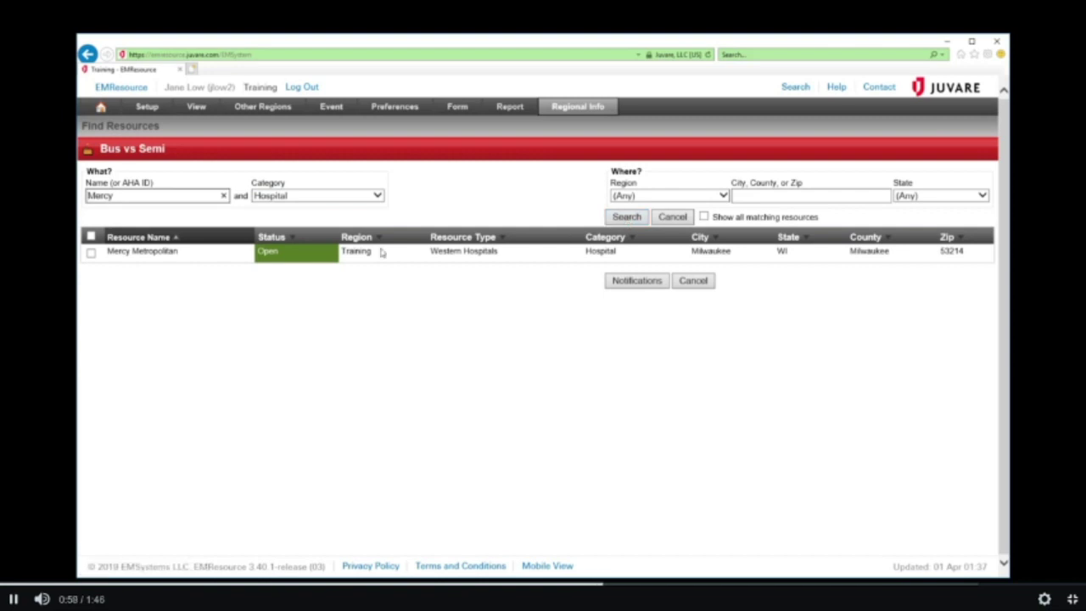
pyautogui.click(90, 254)
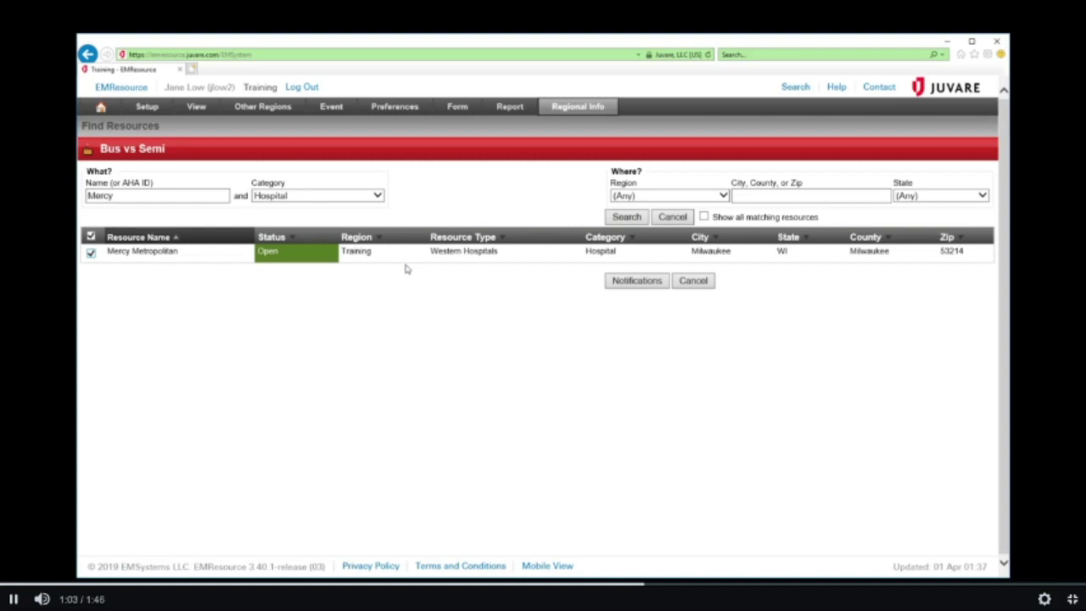
# Turn on web page alerts for Mercy Metropolitan's ED going Divert or Open, and save
pyautogui.click(617, 280)
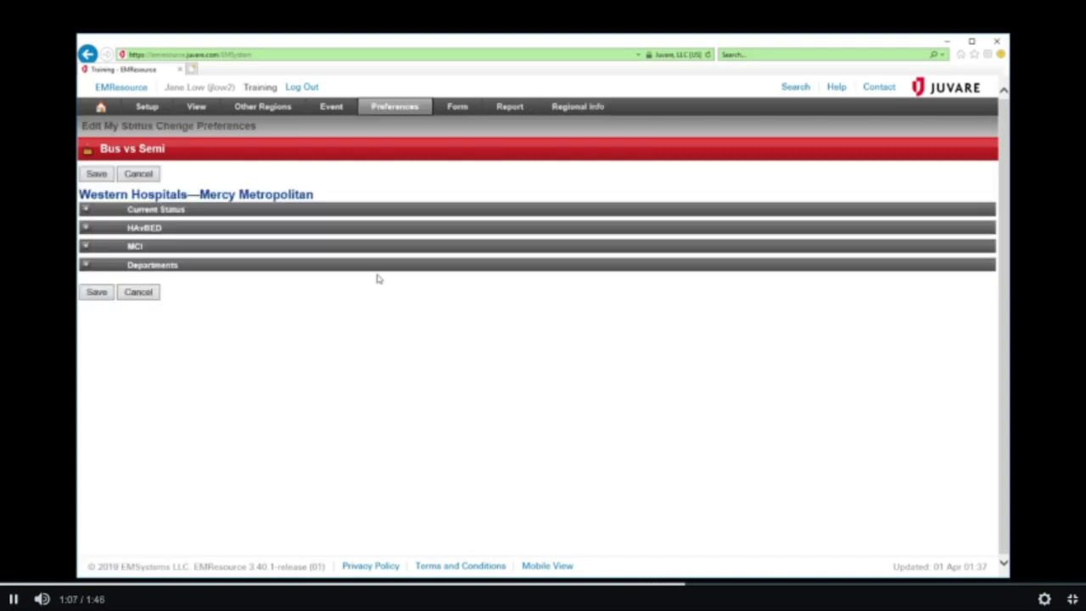
pyautogui.click(86, 212)
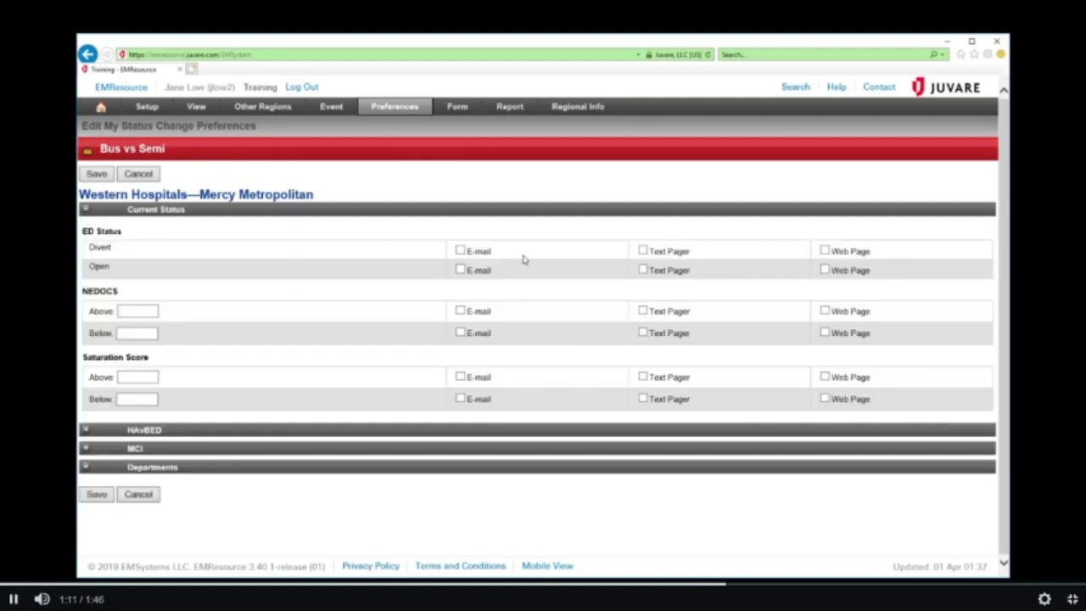
pyautogui.click(824, 250)
pyautogui.click(824, 270)
pyautogui.click(96, 496)
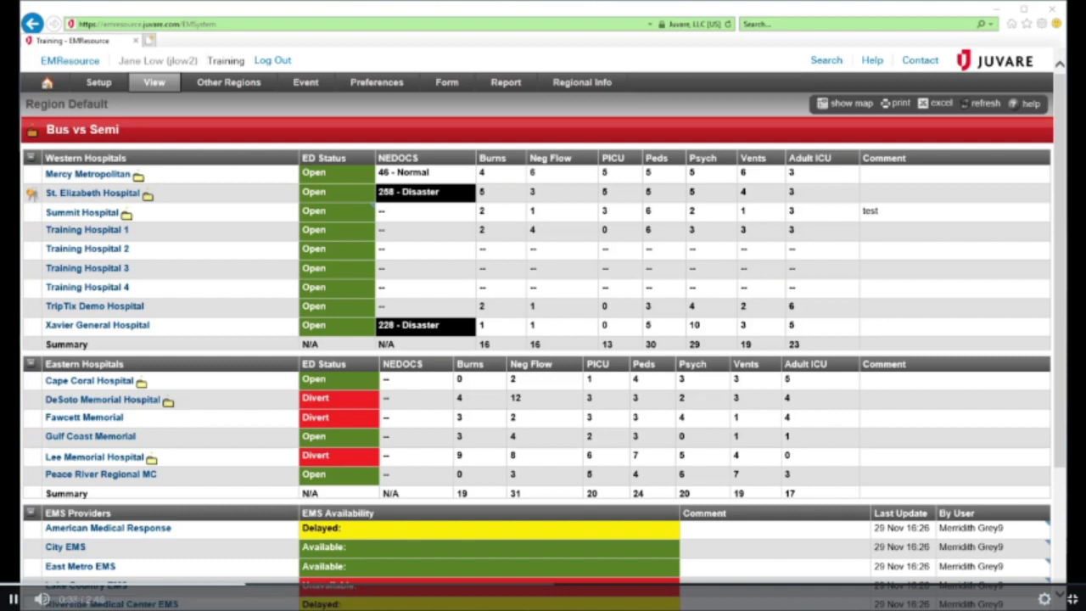
# Set St. Elizabeth's ED status to Divert with the comment 'ED Overdrowding' and save
pyautogui.click(315, 199)
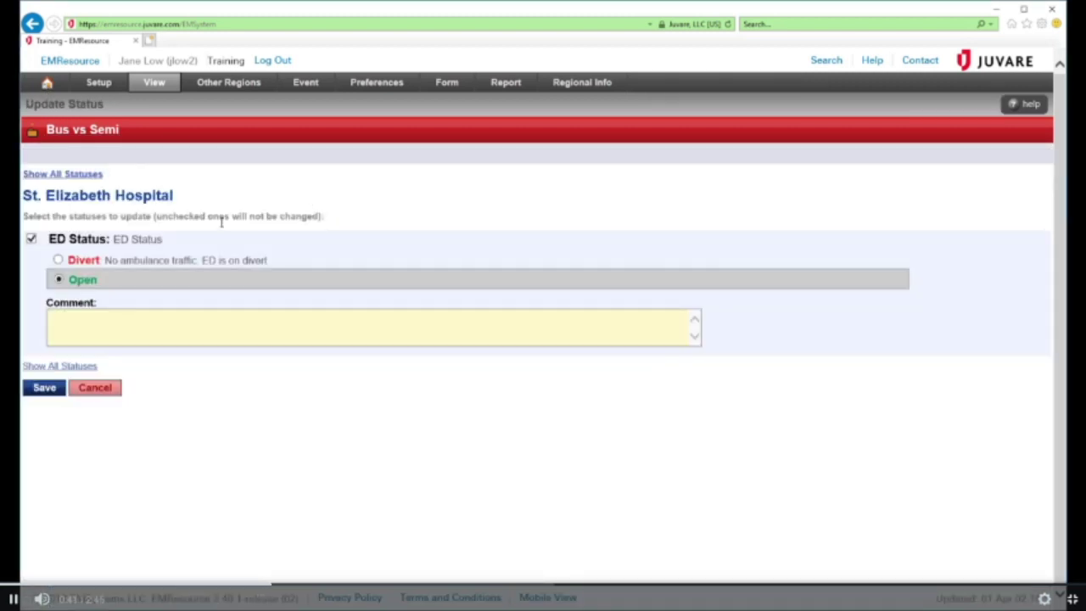
pyautogui.click(59, 262)
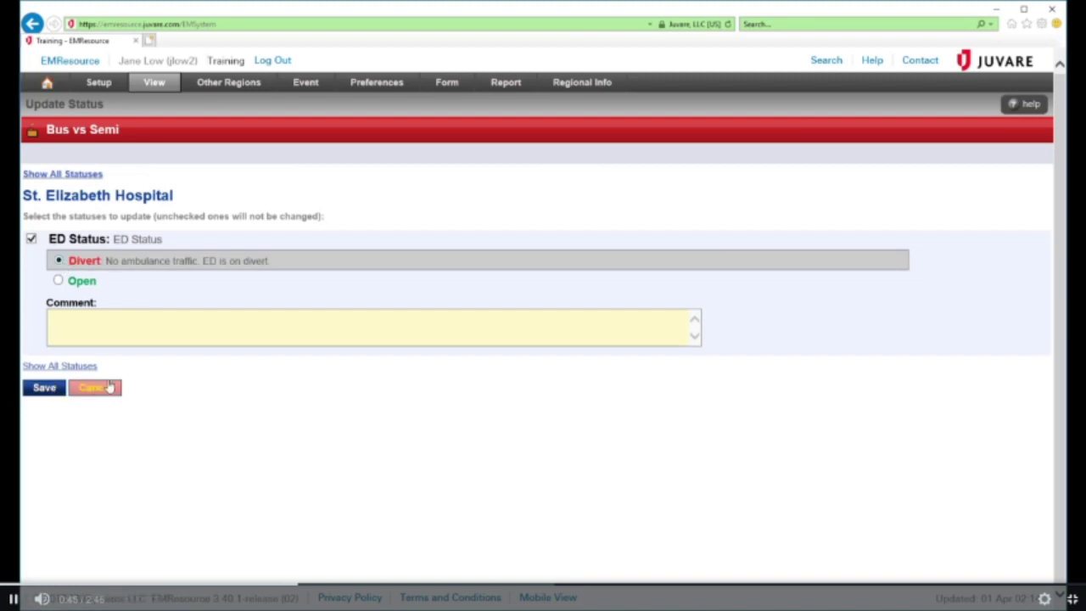
pyautogui.click(89, 338)
pyautogui.write('ED Overd')
pyautogui.write('rowding')
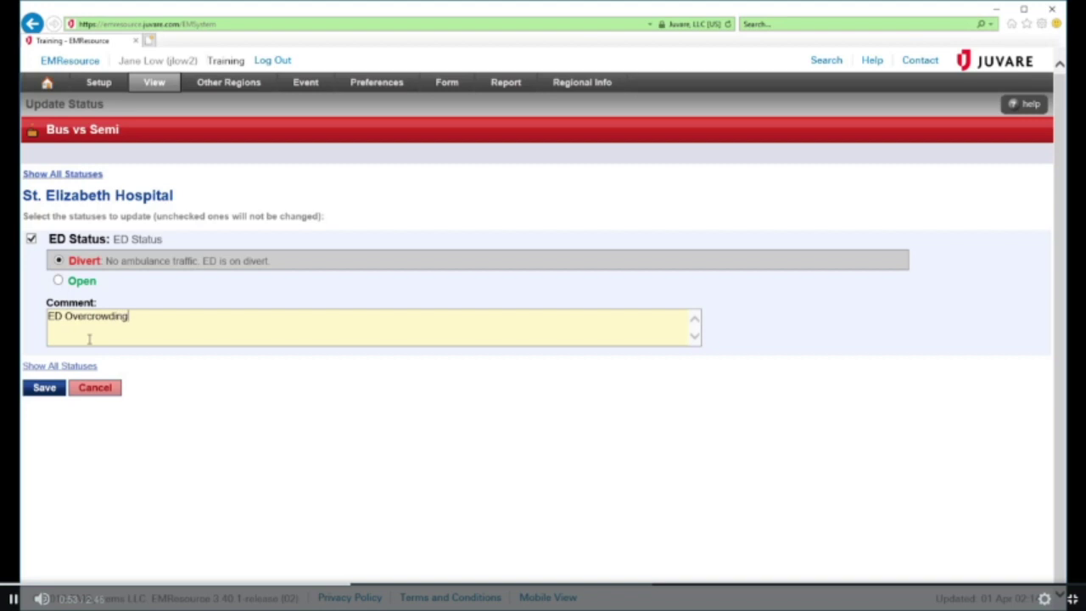
pyautogui.click(56, 392)
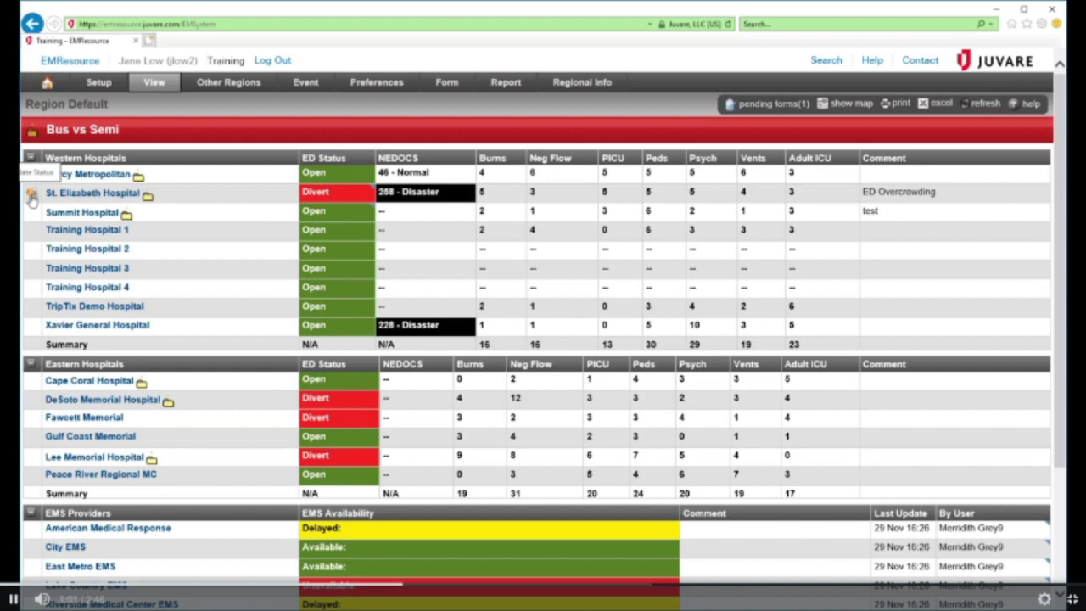
pyautogui.click(32, 196)
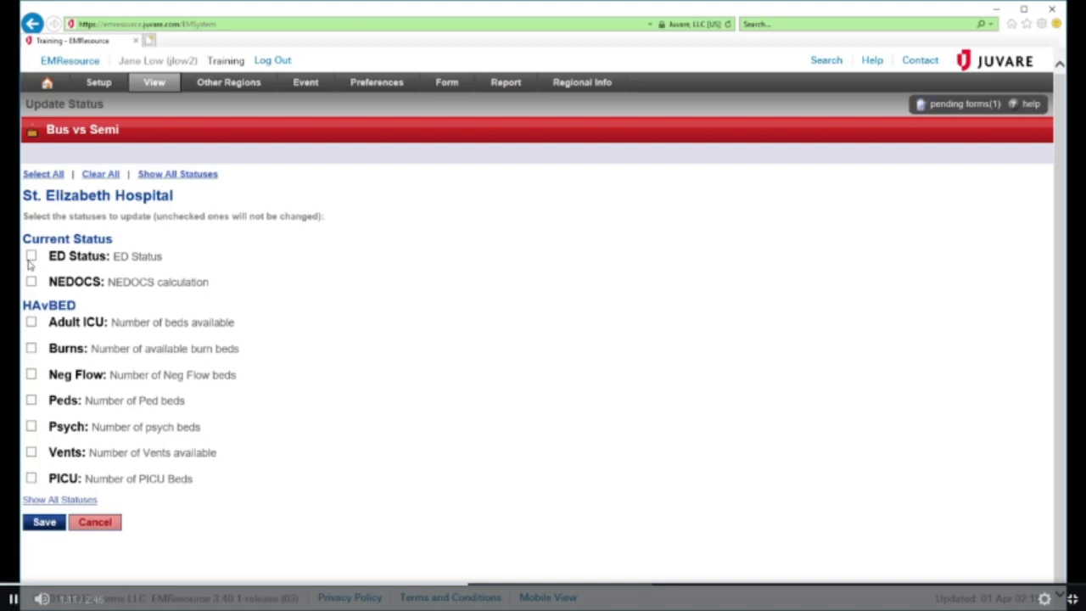
# Include only the ED status, set it back to Open and delete the old Divert comment
pyautogui.click(34, 175)
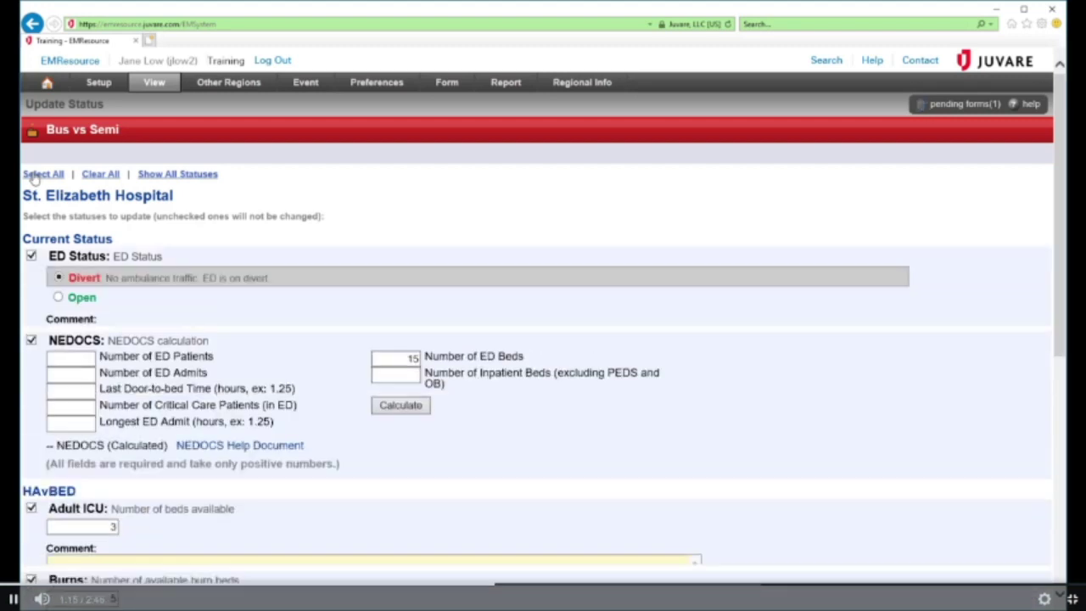
pyautogui.click(101, 174)
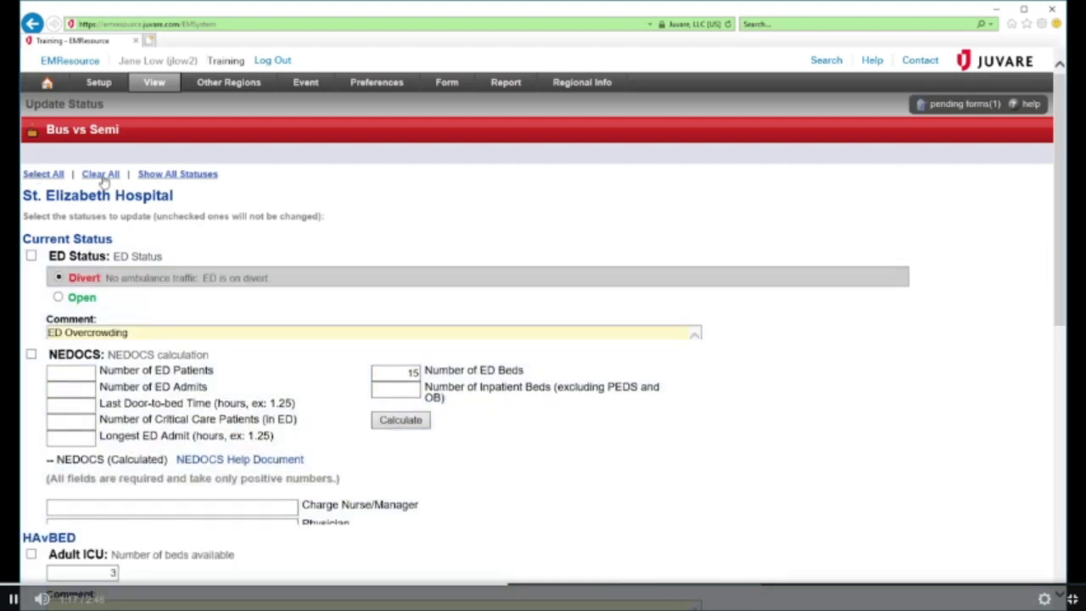
pyautogui.click(31, 256)
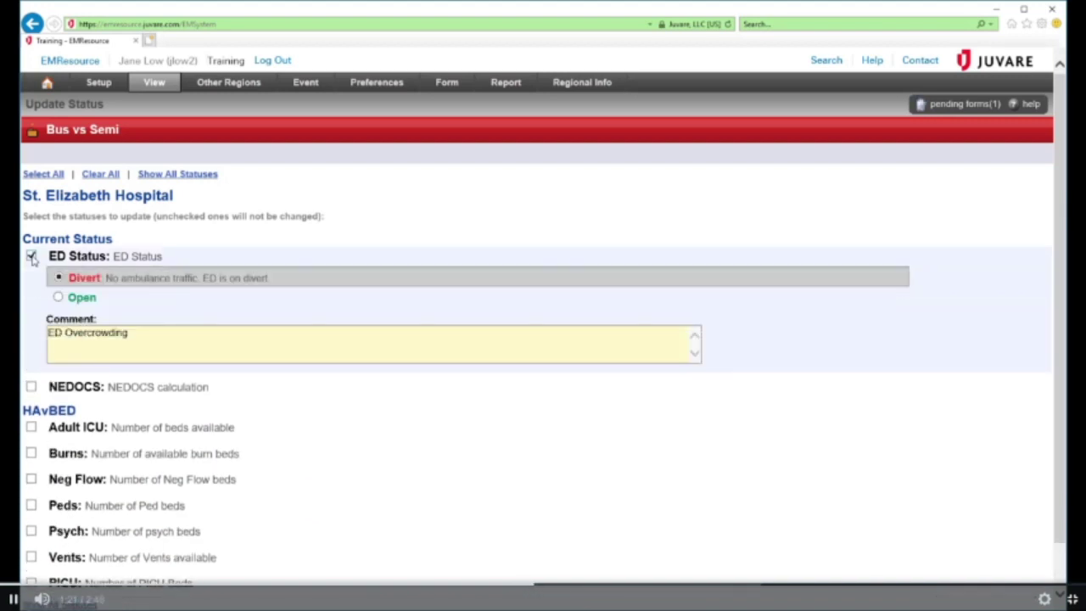
pyautogui.click(58, 297)
pyautogui.moveTo(141, 334); pyautogui.dragTo(48, 332)
pyautogui.press('BackSpace')
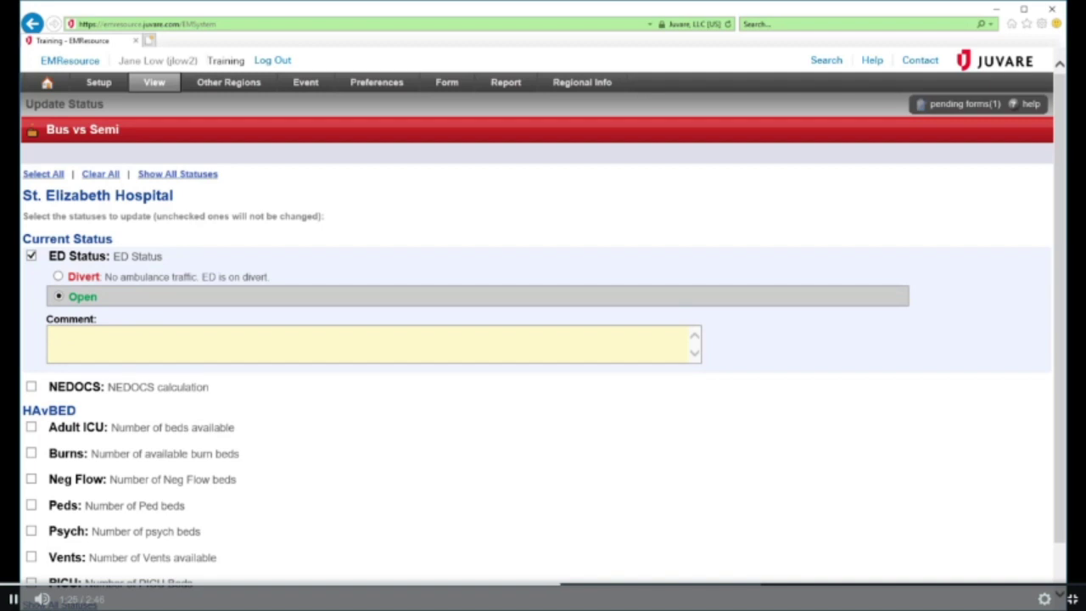
# Change St. Elizabeth's available Peds beds from 5 to 1 and save the update
pyautogui.scroll(-1, 39, 381)
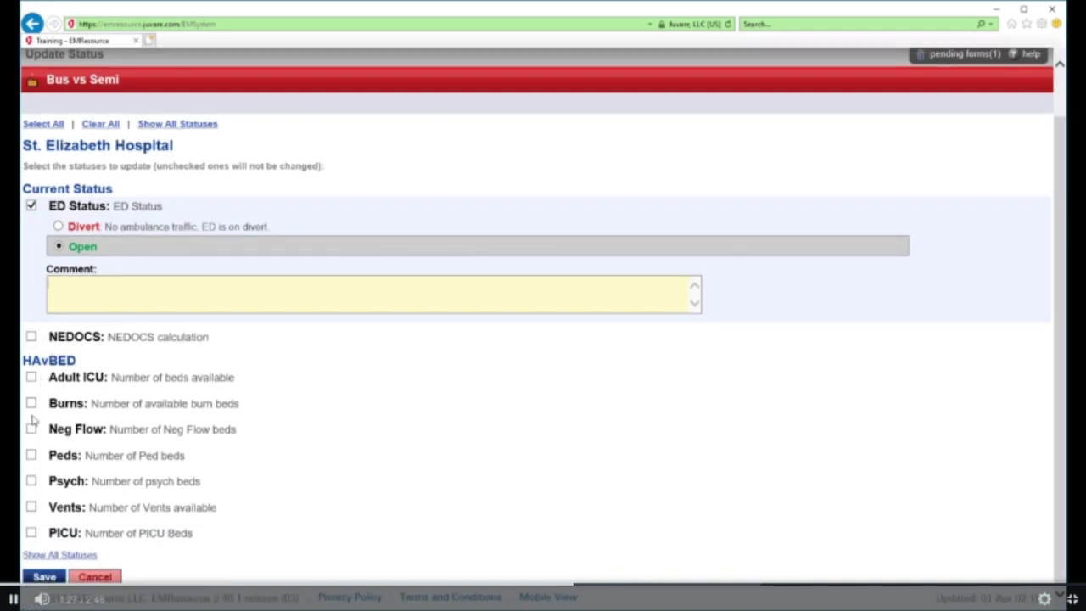
pyautogui.click(31, 456)
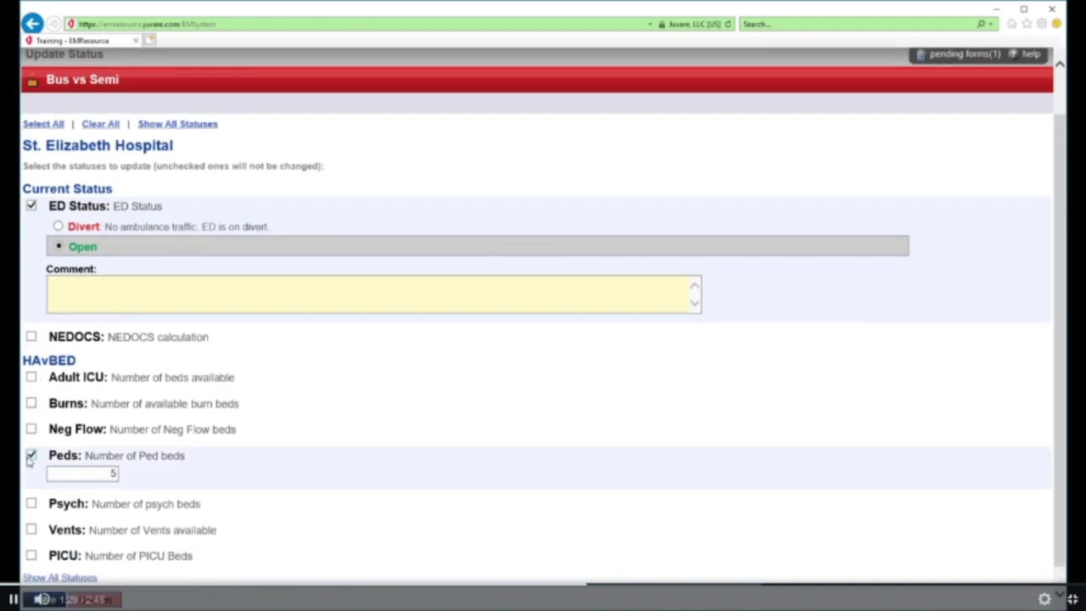
pyautogui.click(89, 473)
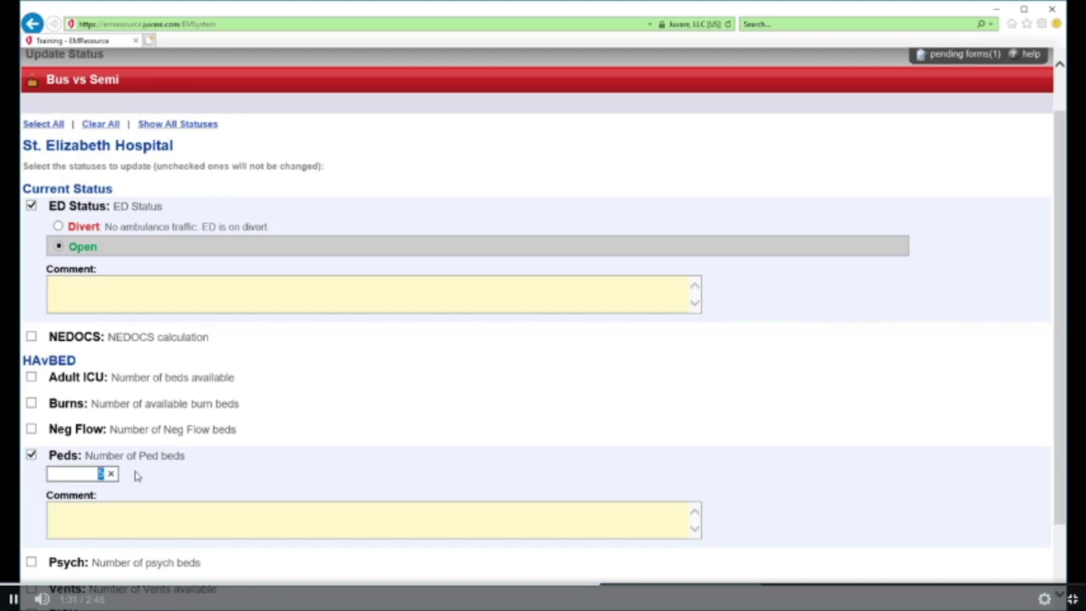
pyautogui.write('1')
pyautogui.scroll(-2, 100, 542)
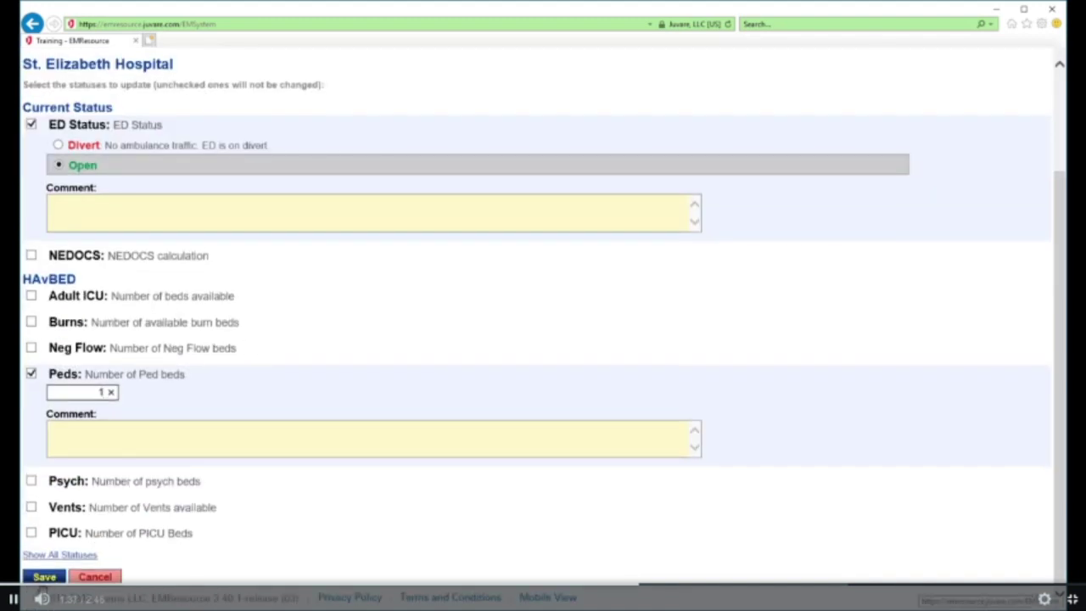
pyautogui.click(43, 580)
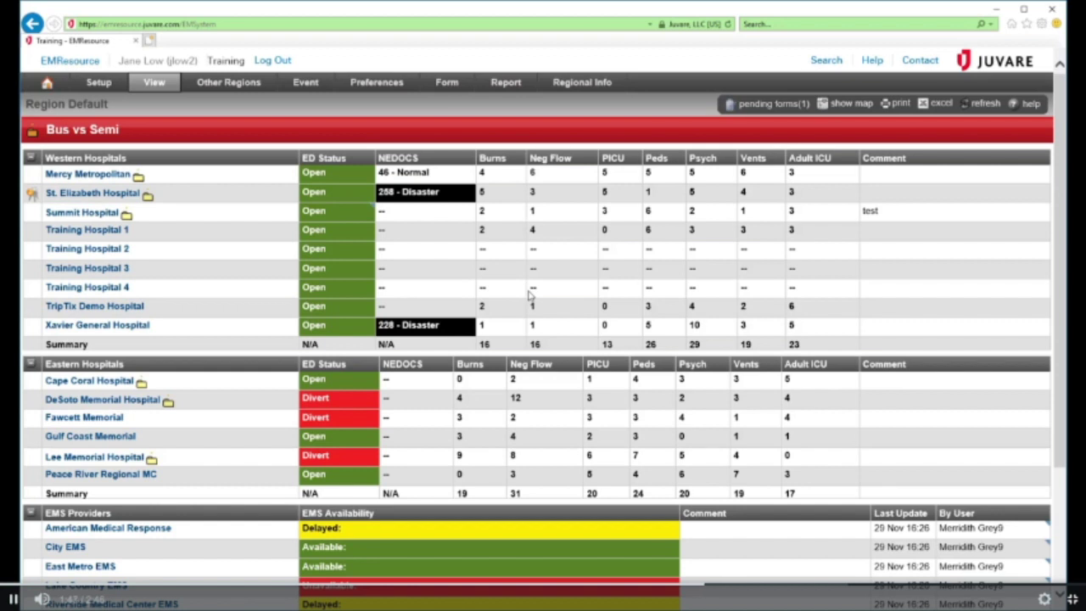
pyautogui.click(32, 197)
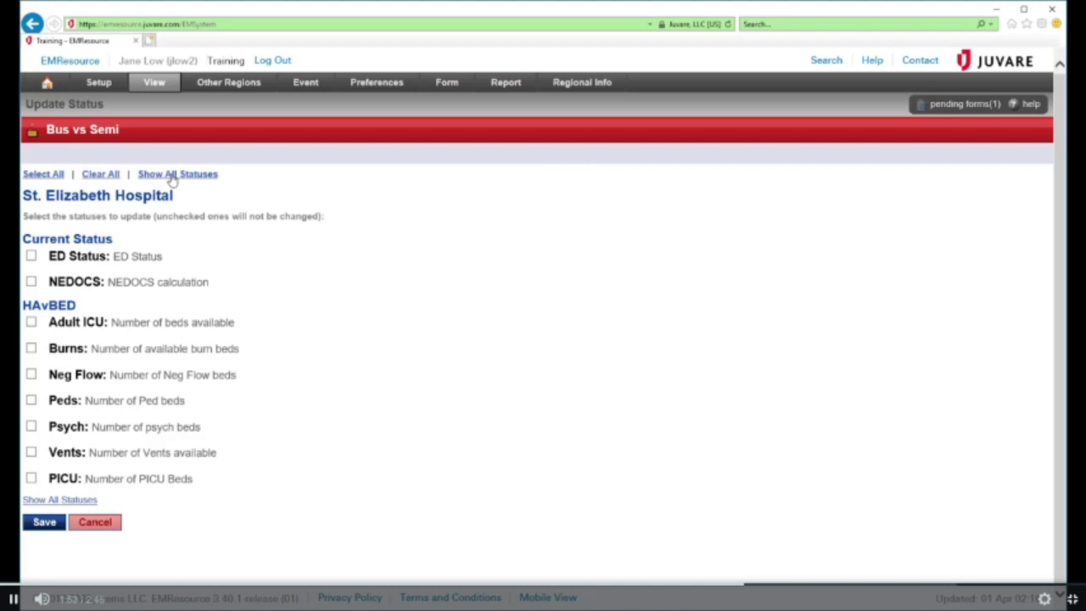
pyautogui.click(171, 175)
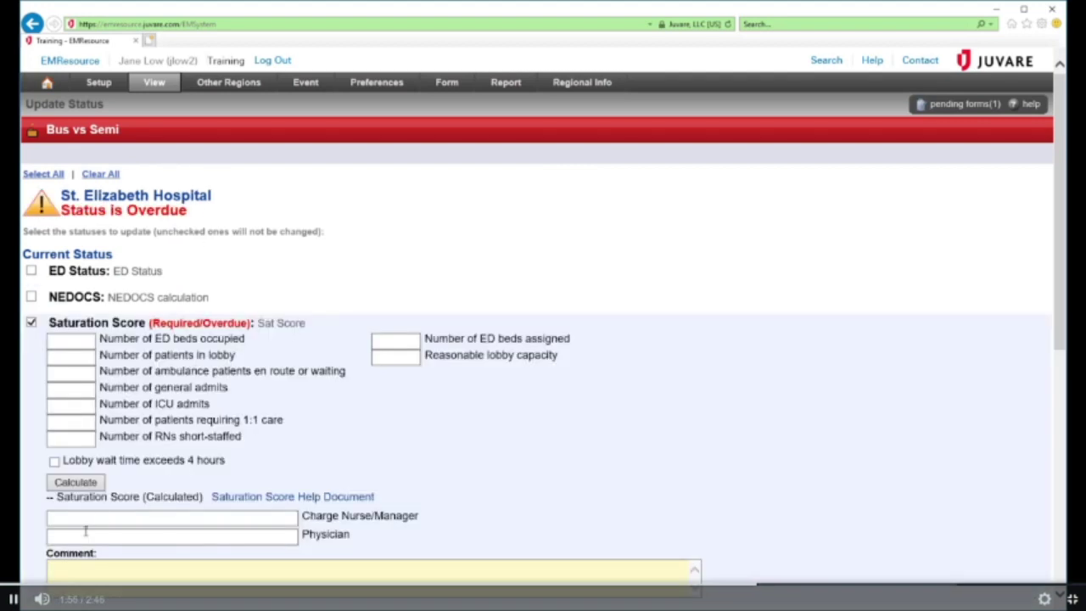
pyautogui.scroll(-5, 497, 390)
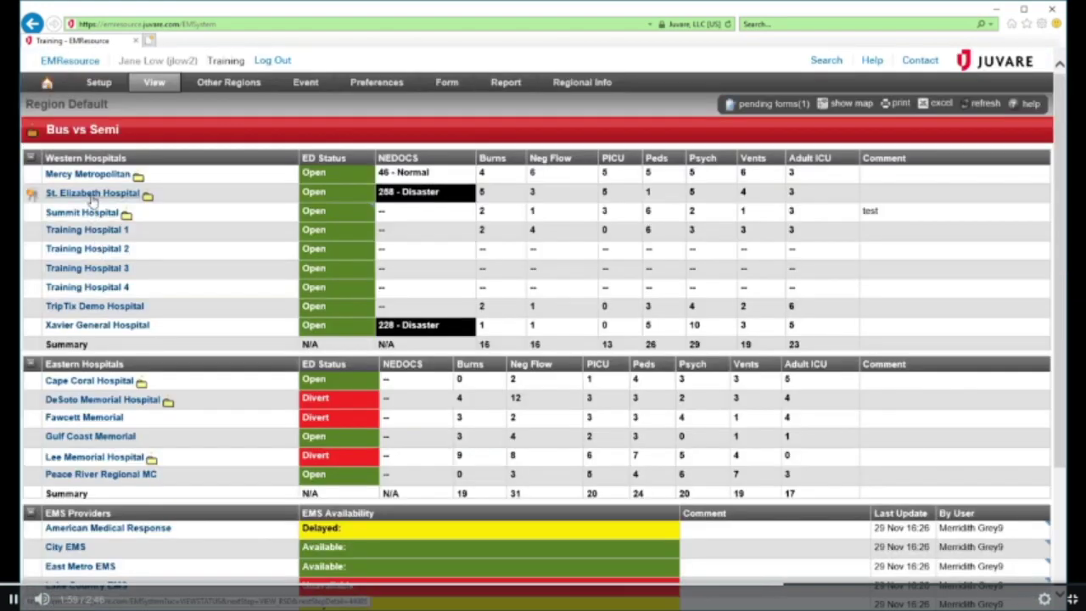
# Open St. Elizabeth Hospital's detail view and scroll through its map and status tables
pyautogui.click(92, 193)
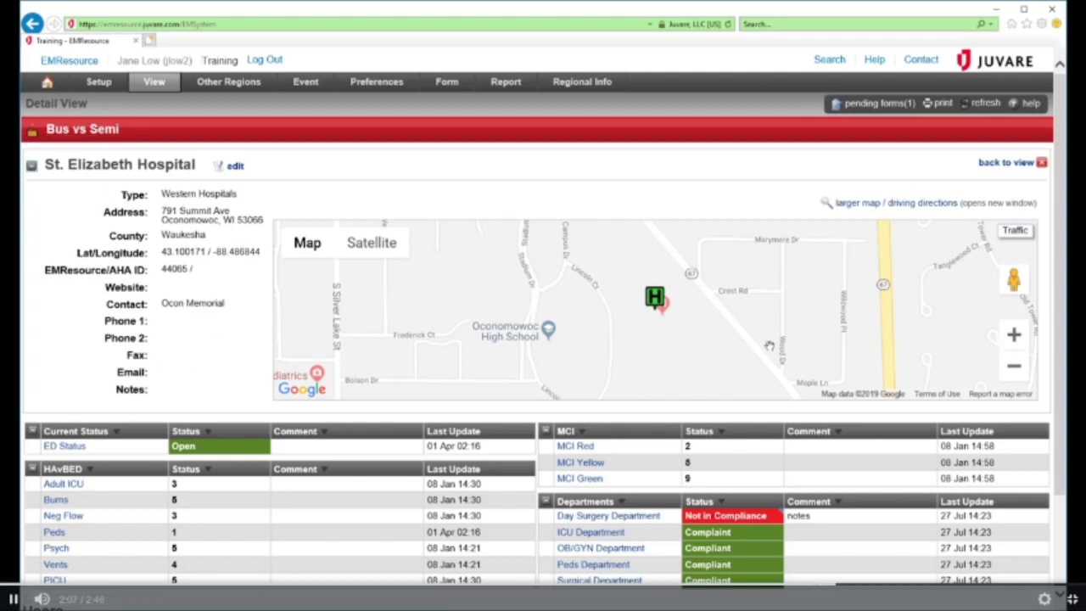
pyautogui.scroll(-3, 500, 505)
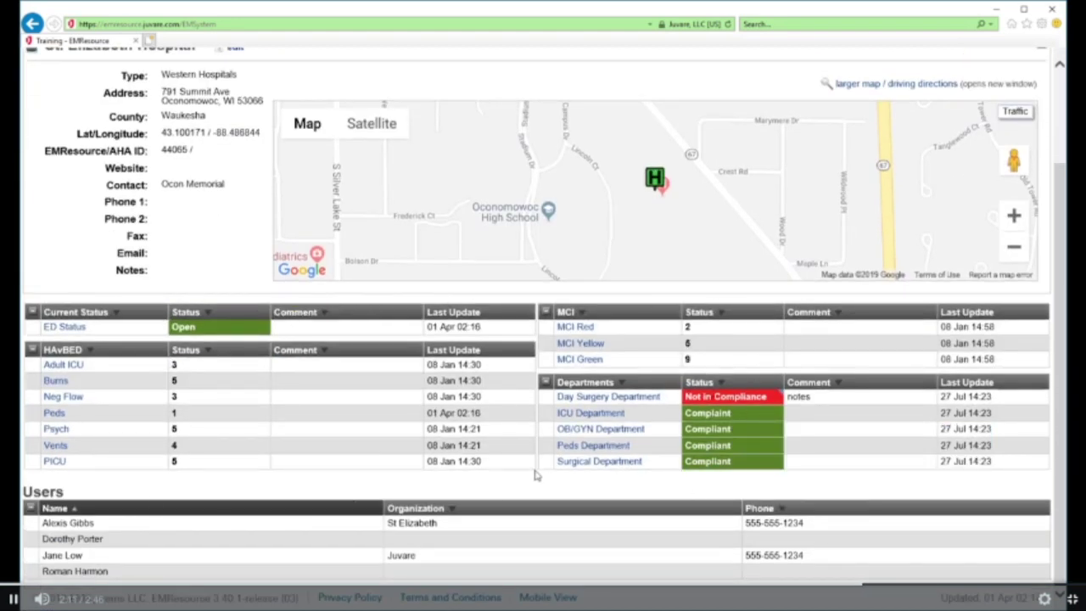
pyautogui.click(176, 383)
# Change St. Elizabeth's available Burns beds from 5 to 2 and save
pyautogui.click(110, 258)
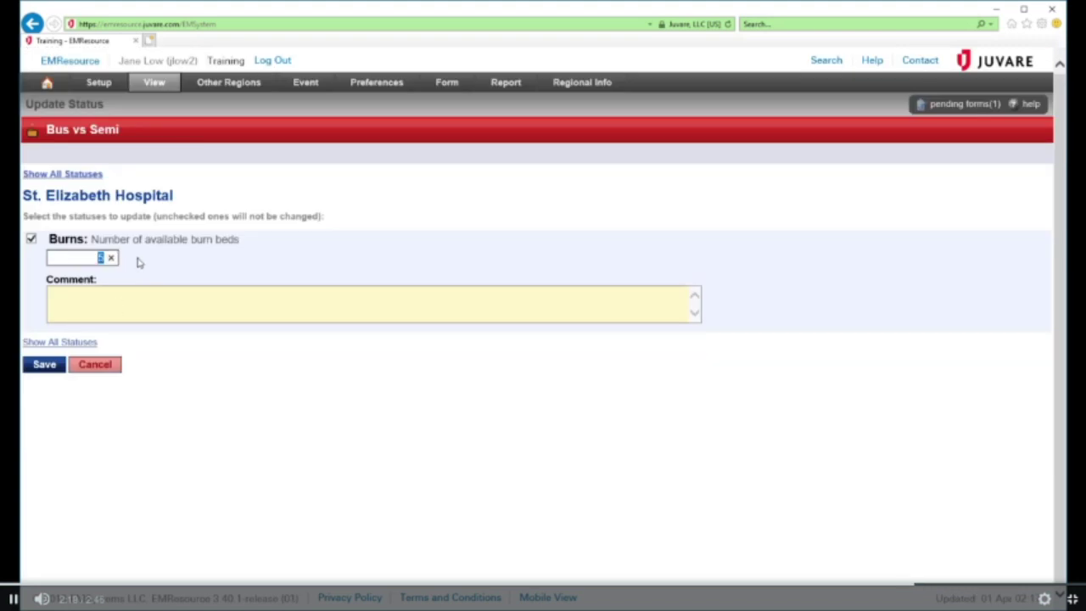
pyautogui.write('2')
pyautogui.click(44, 363)
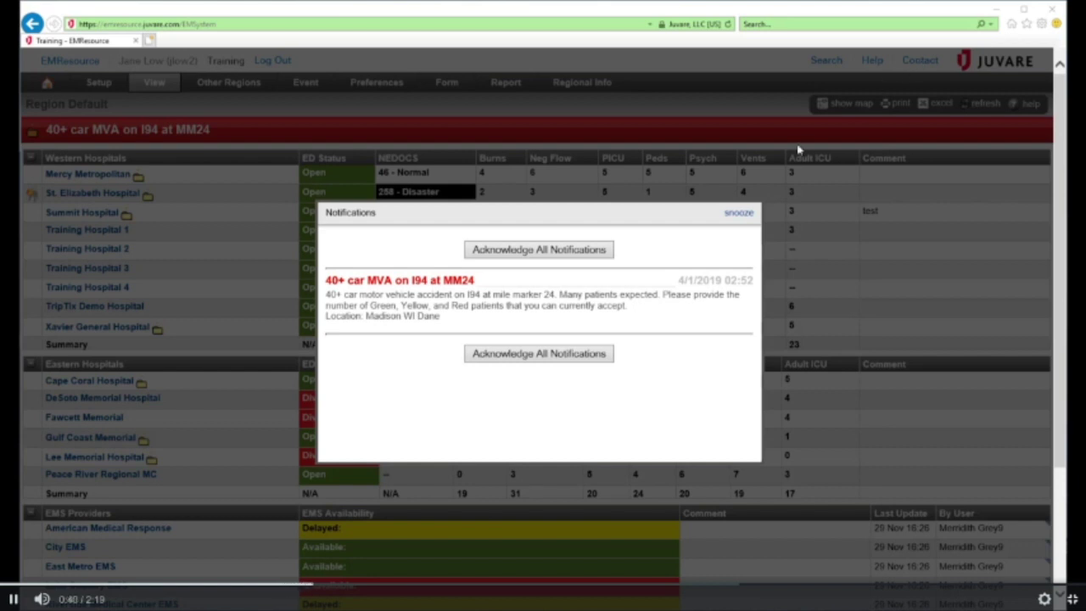
# Acknowledge the incident notification and open the 40+ car MVA on I94 at MM24 event status page
pyautogui.click(585, 257)
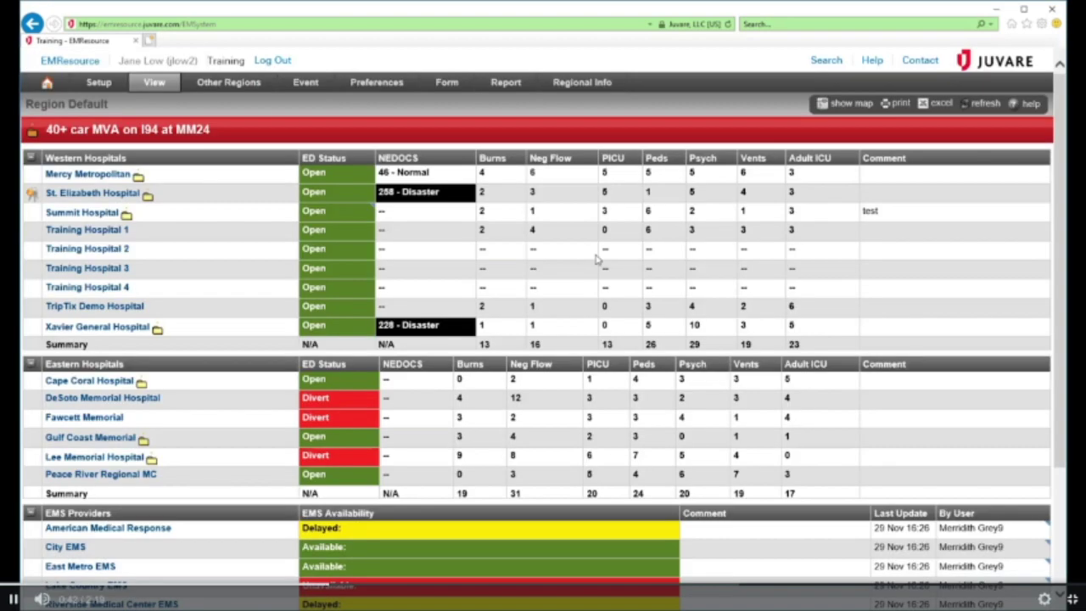
pyautogui.click(267, 139)
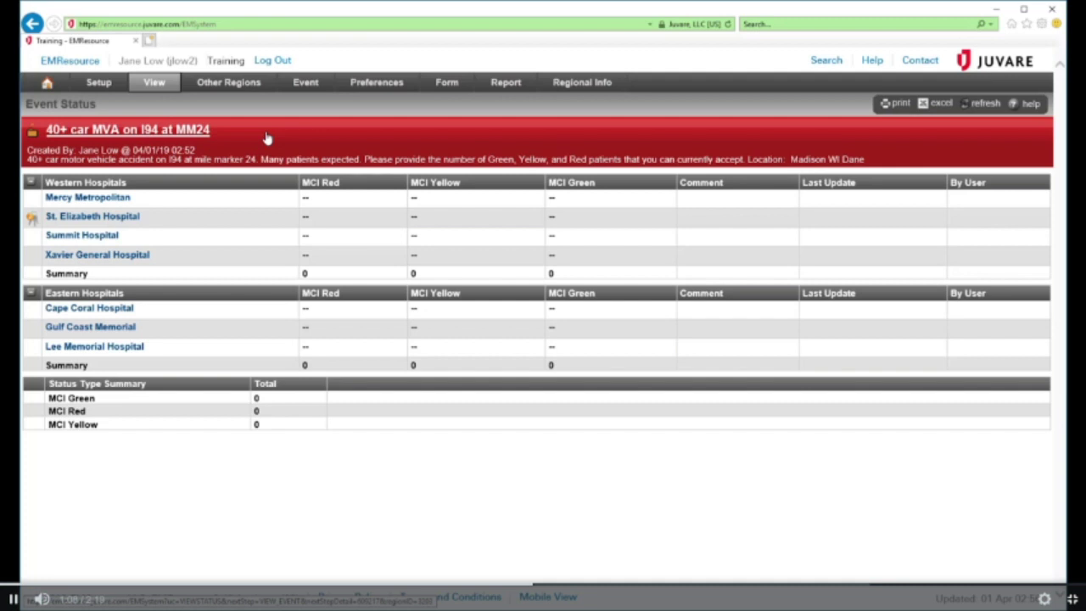
# Report St. Elizabeth's MCI Red count as 3 and save
pyautogui.click(307, 218)
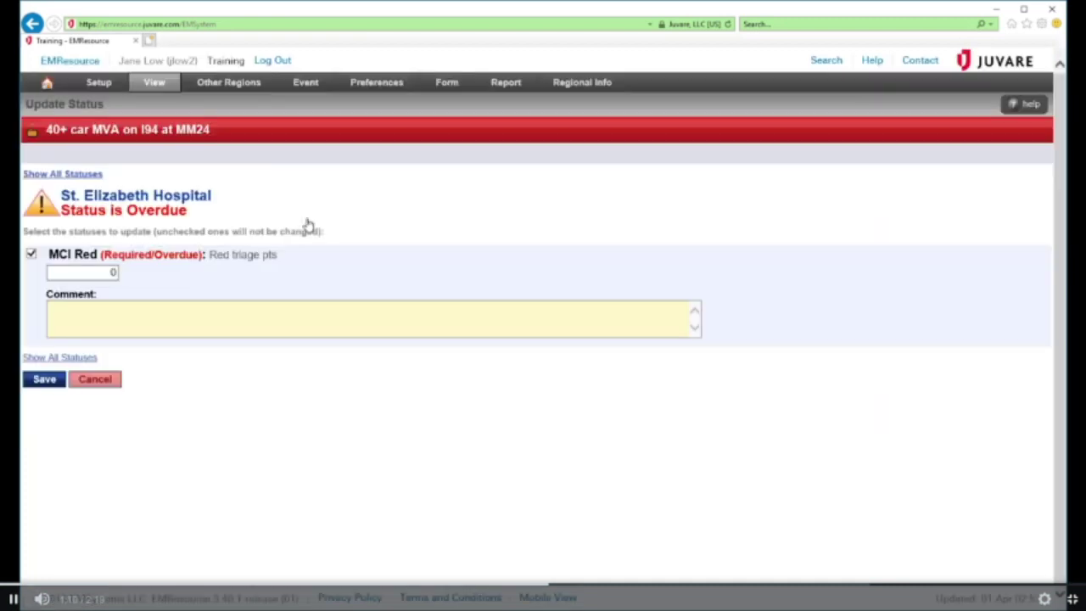
pyautogui.doubleClick(101, 271)
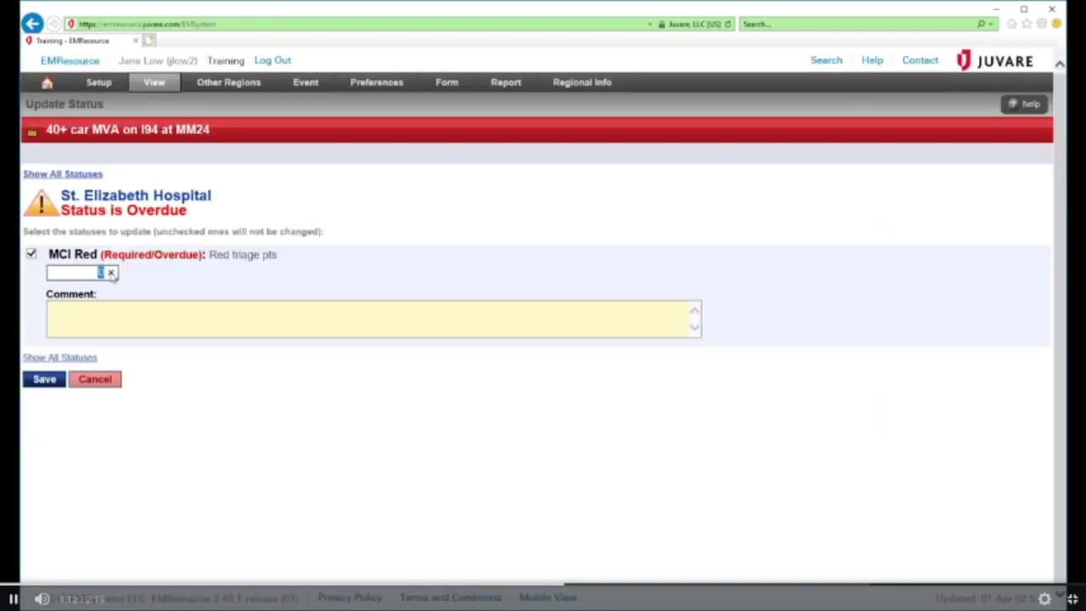
pyautogui.write('3')
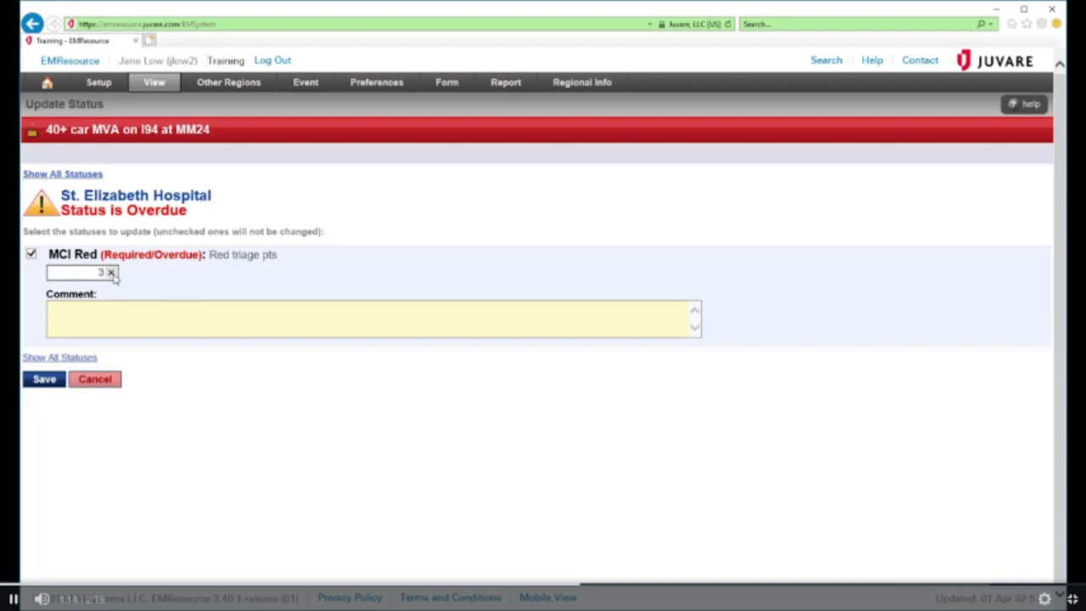
pyautogui.click(56, 382)
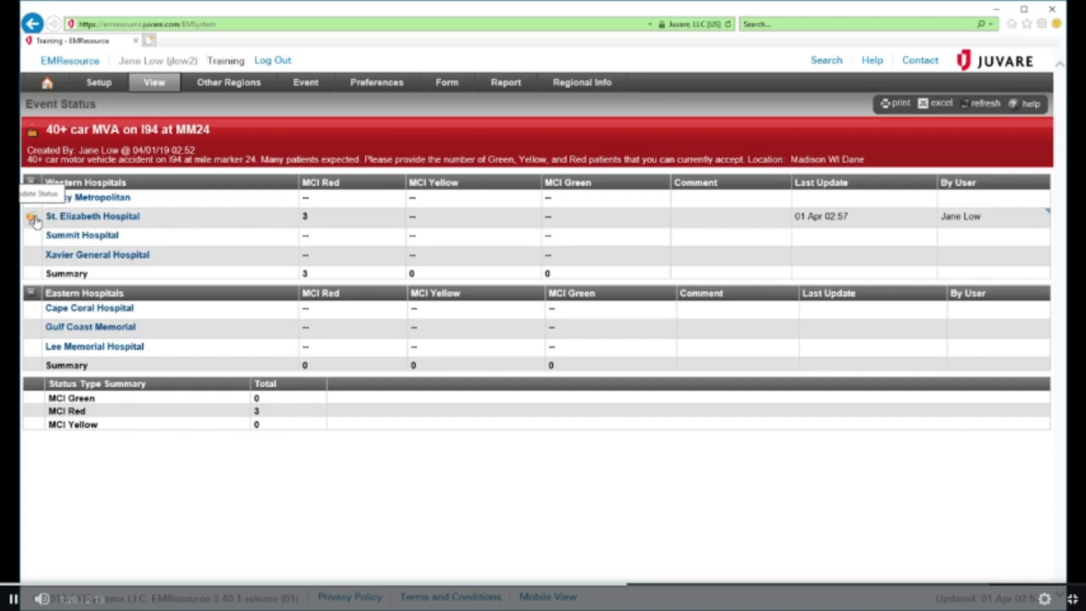
# Report MCI Yellow as 5 and MCI Green as 10, and save
pyautogui.click(34, 219)
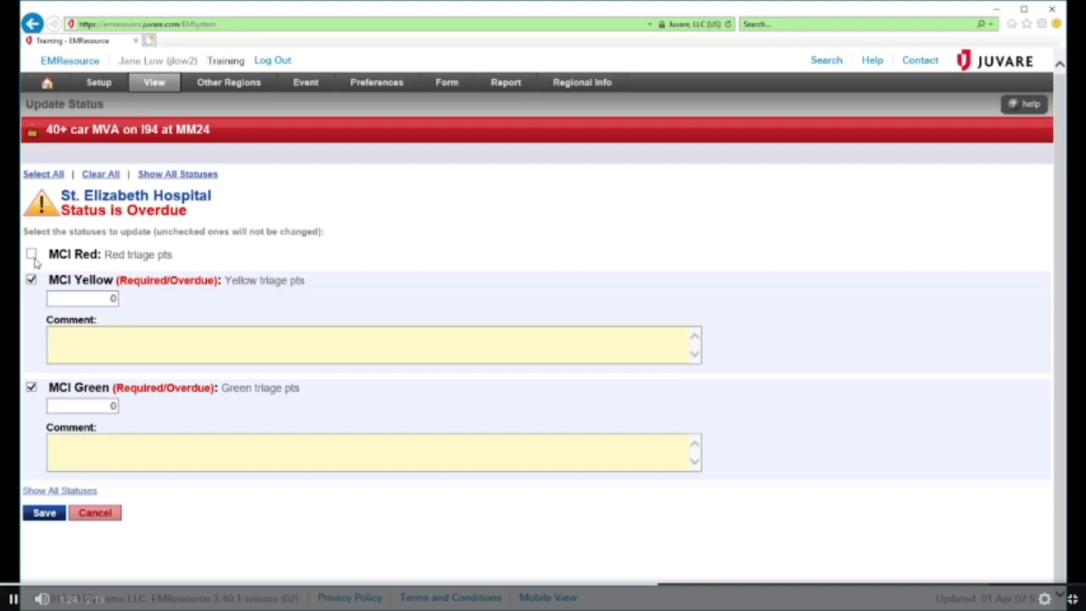
pyautogui.click(86, 297)
pyautogui.write('5')
pyautogui.click(103, 402)
pyautogui.press('BackSpace')
pyautogui.write('10')
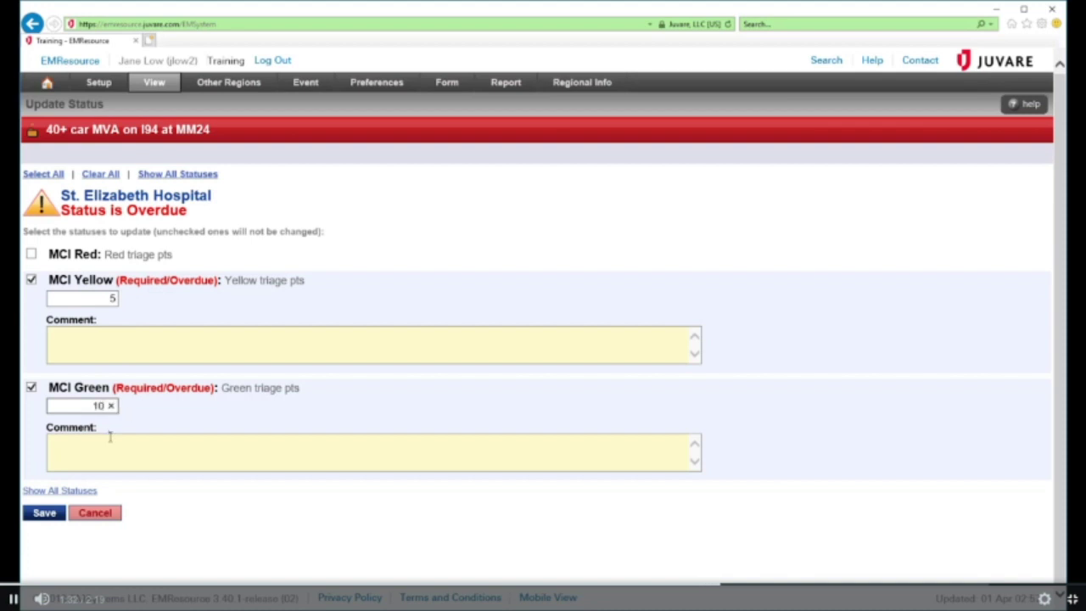
pyautogui.click(40, 520)
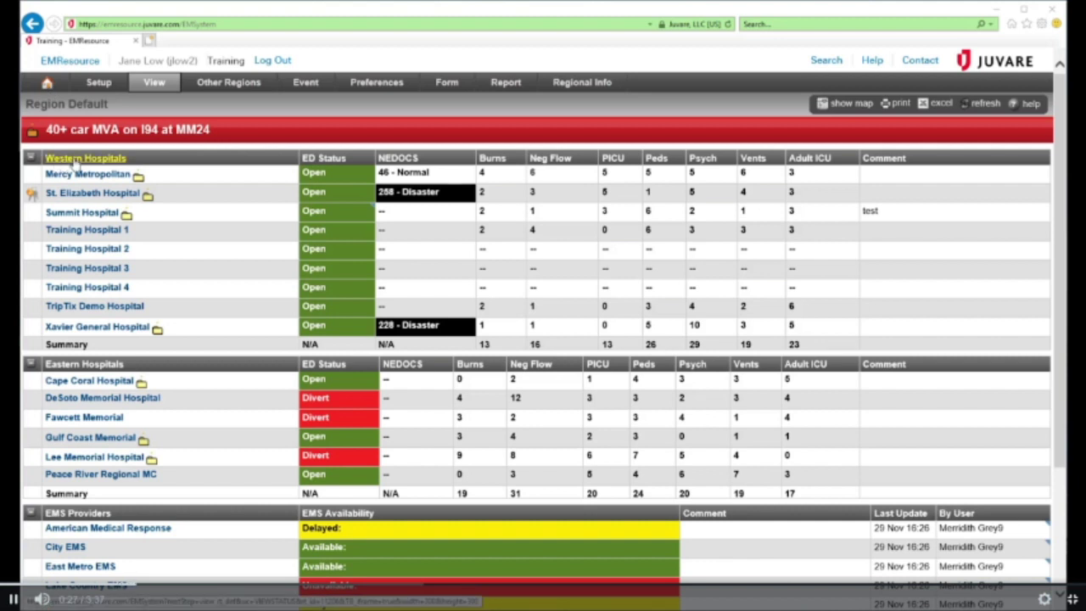
pyautogui.click(31, 159)
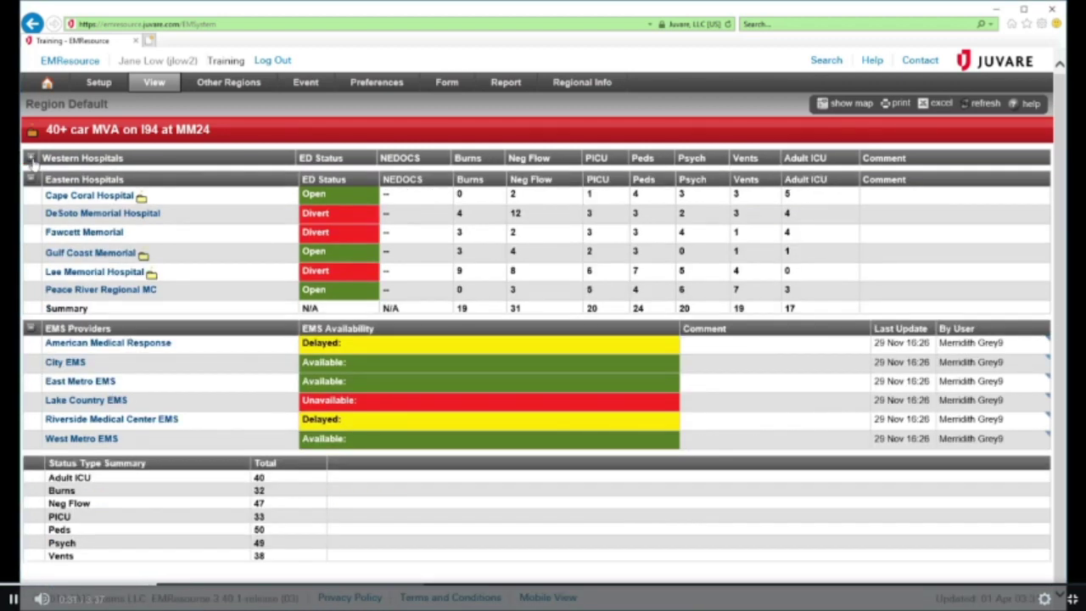
pyautogui.click(31, 159)
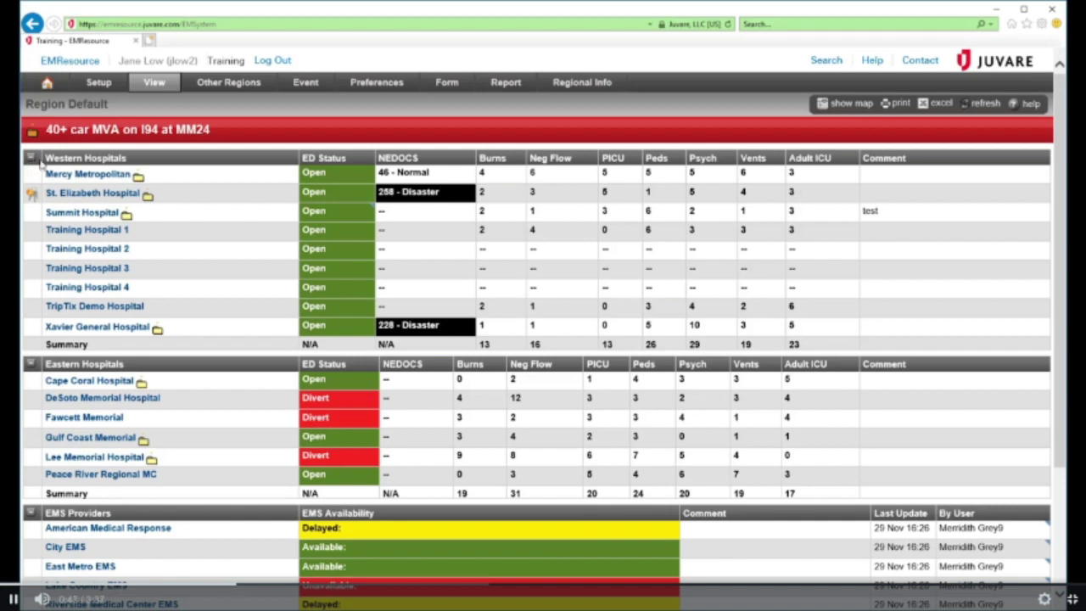
pyautogui.moveTo(328, 397)
pyautogui.click(161, 88)
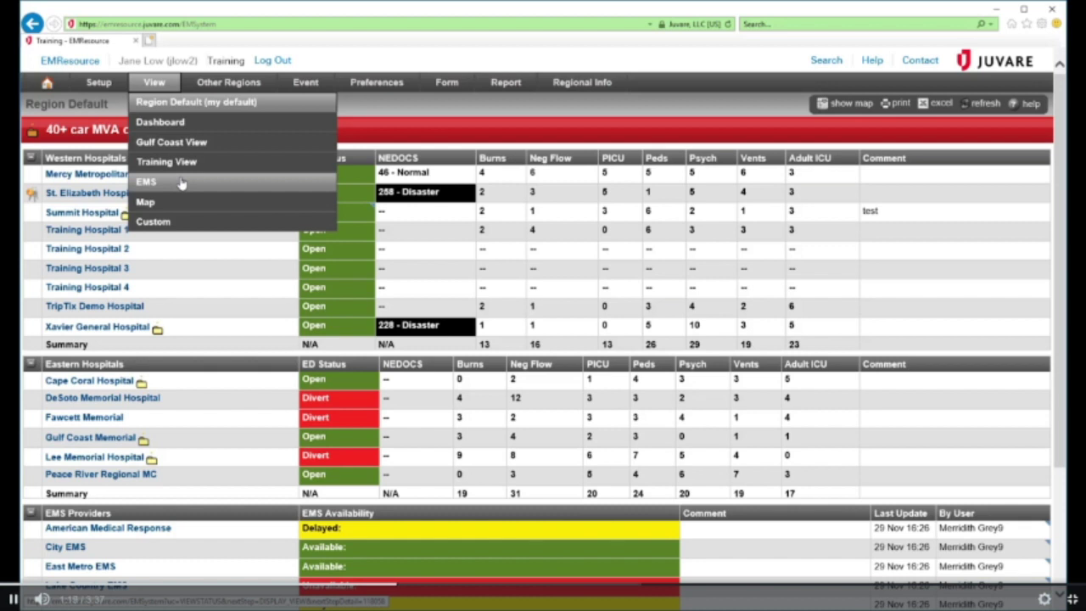
# Show the region as a map filtered to MVA event resources, with all resource types included
pyautogui.click(846, 104)
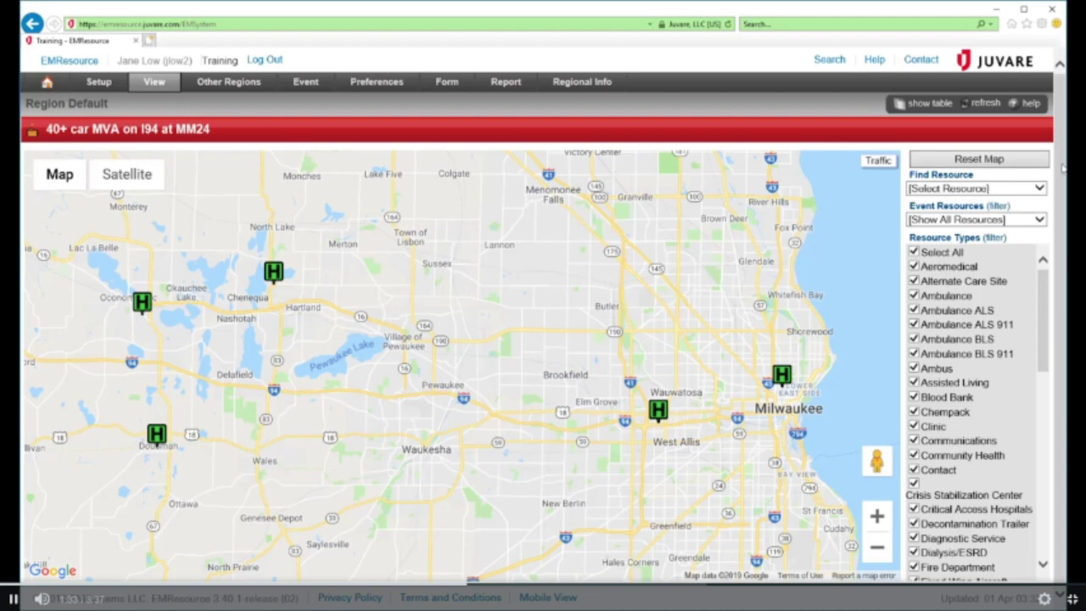
pyautogui.click(916, 252)
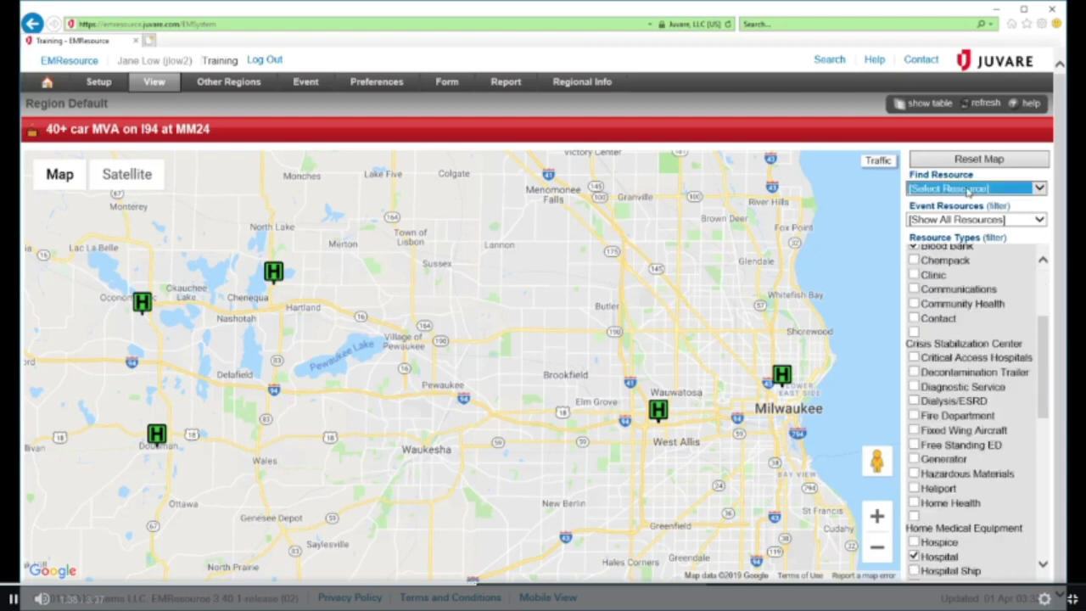
pyautogui.click(973, 222)
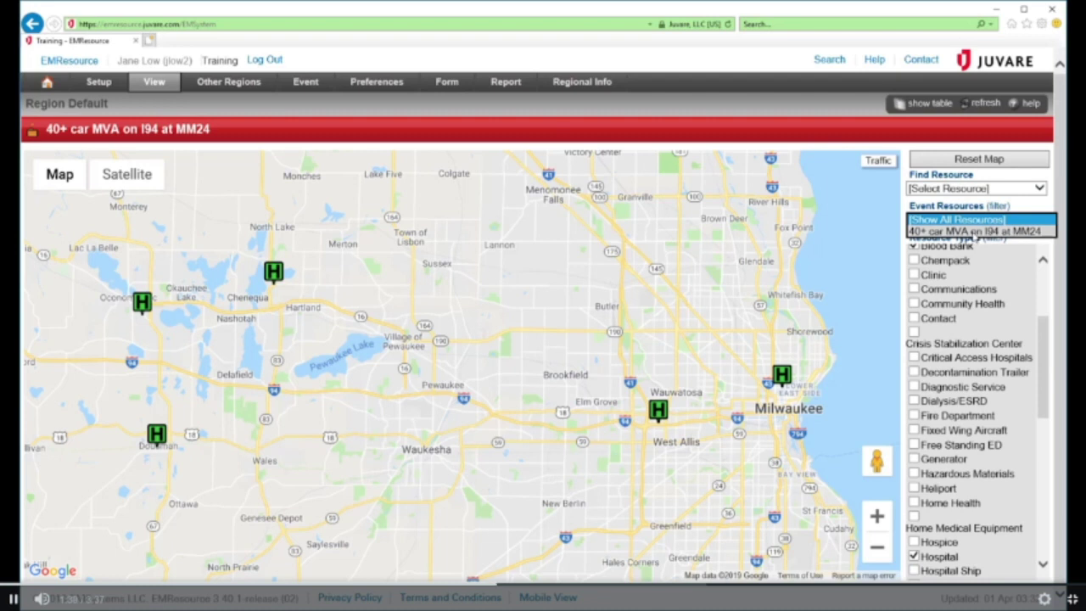
pyautogui.click(975, 231)
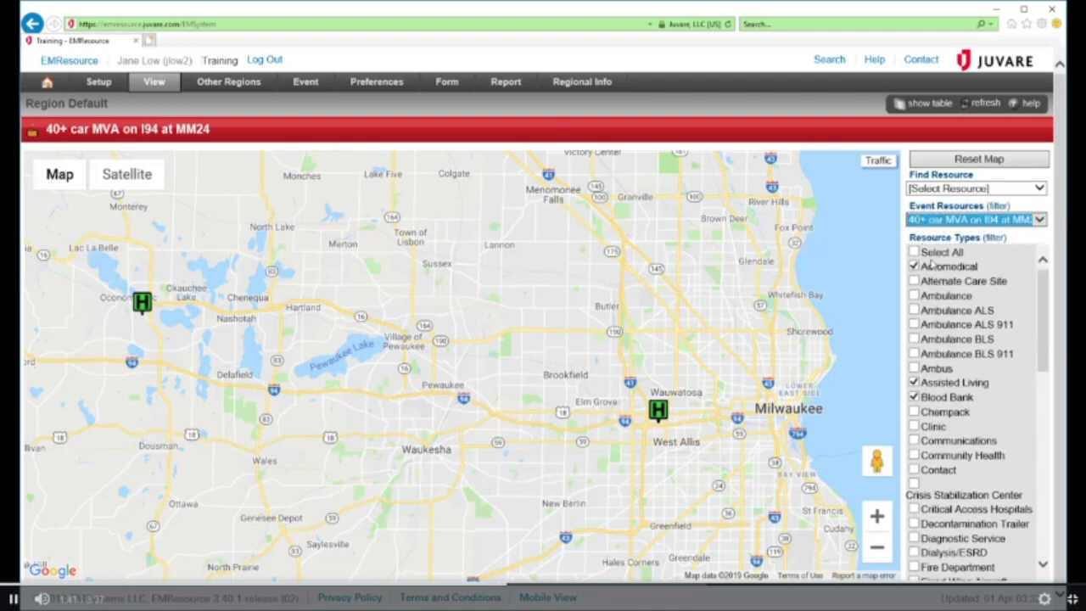
pyautogui.click(915, 252)
# View Summit Hospital's status details on the map, then return to the region status table
pyautogui.click(663, 420)
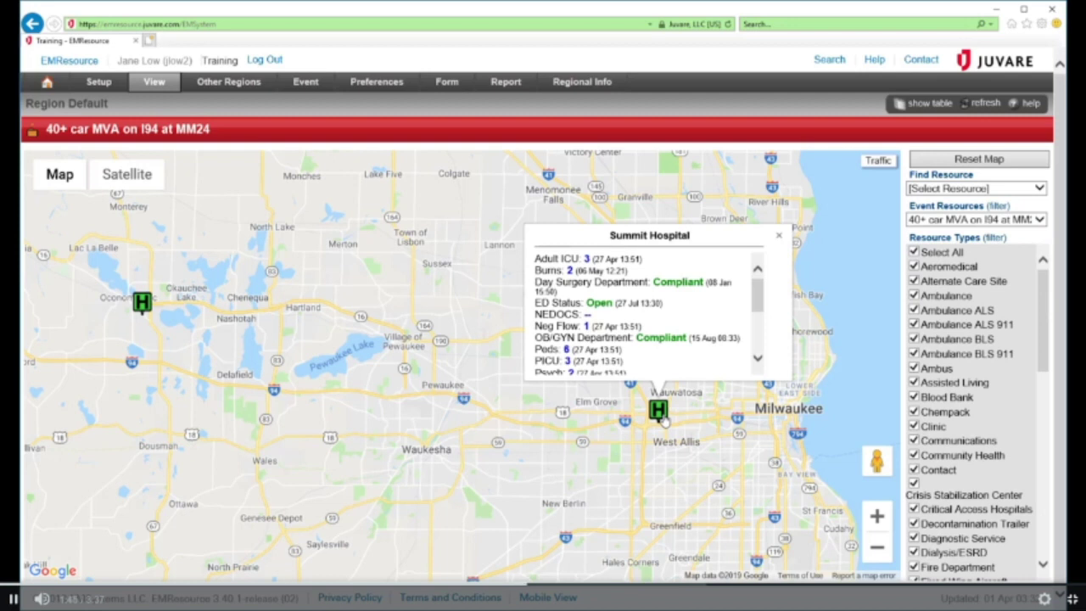
pyautogui.scroll(-5, 703, 342)
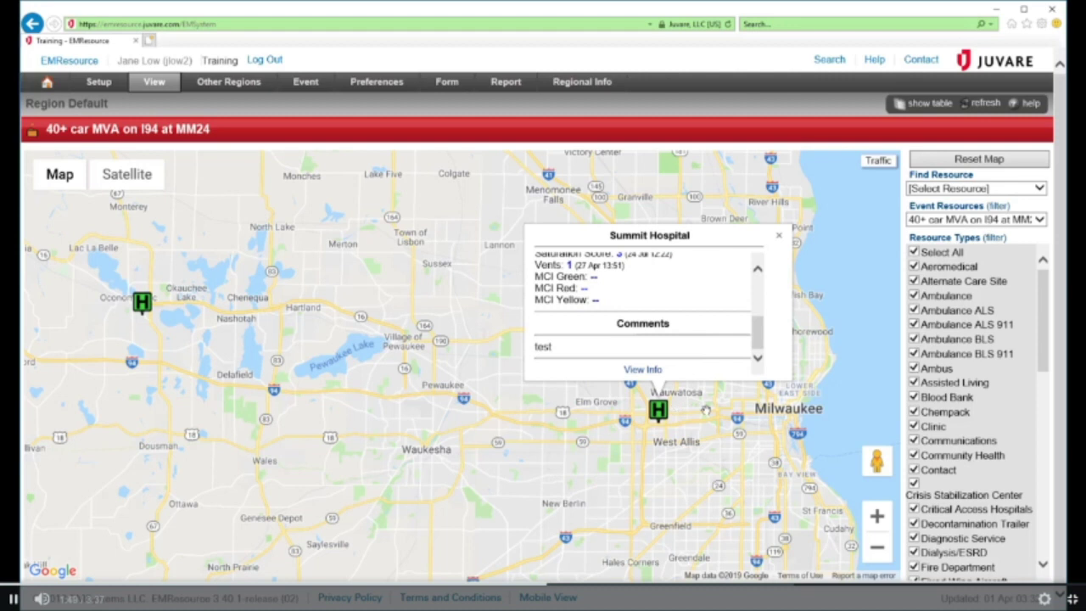
pyautogui.click(778, 235)
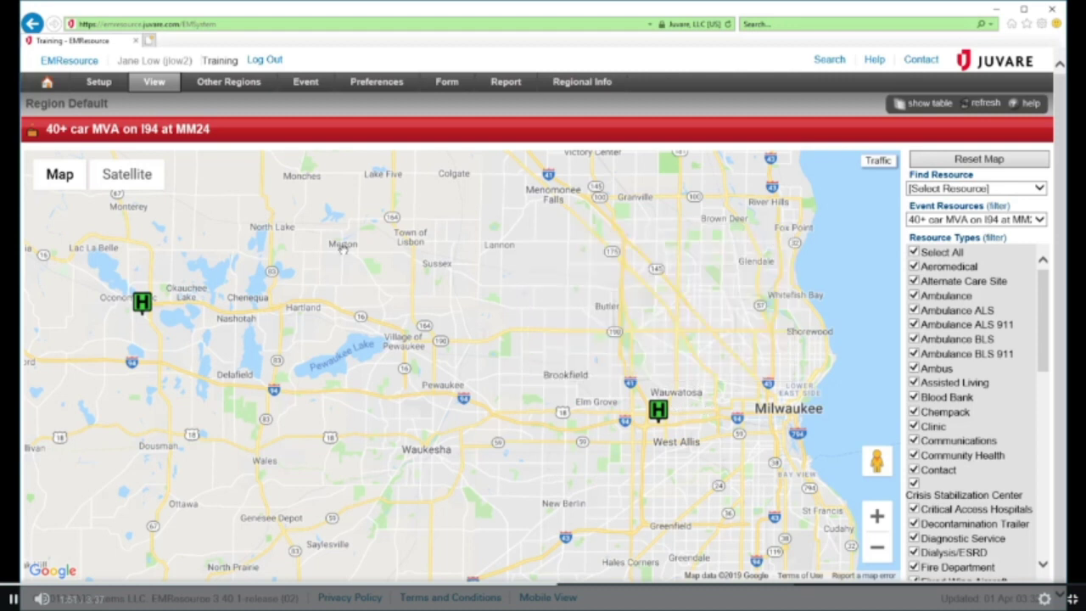
pyautogui.click(47, 84)
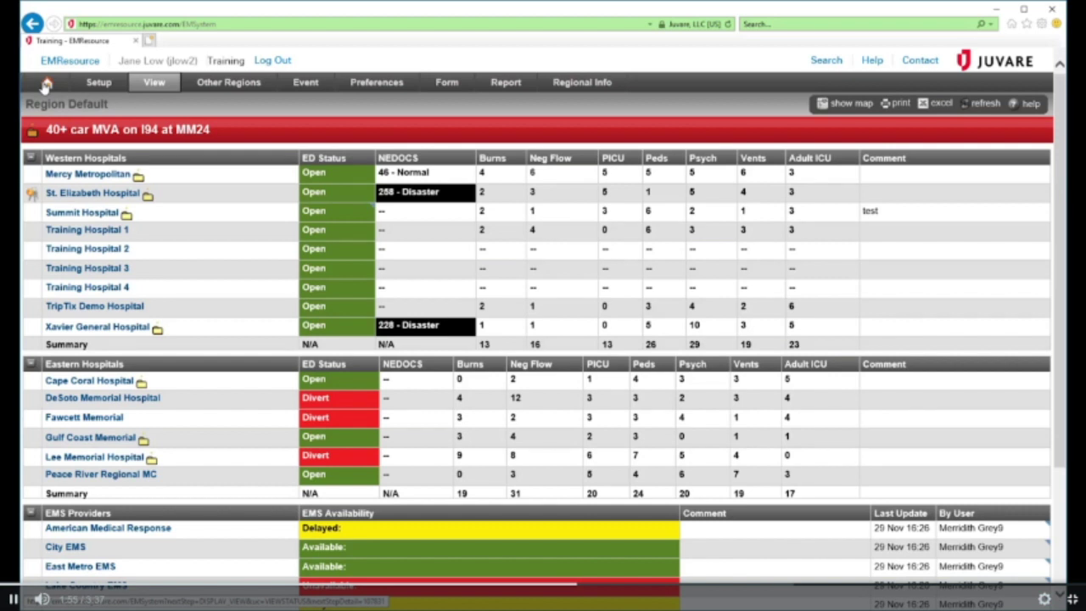
# Switch the region view to the map and back, then open St. Elizabeth Hospital's detail view
pyautogui.click(851, 103)
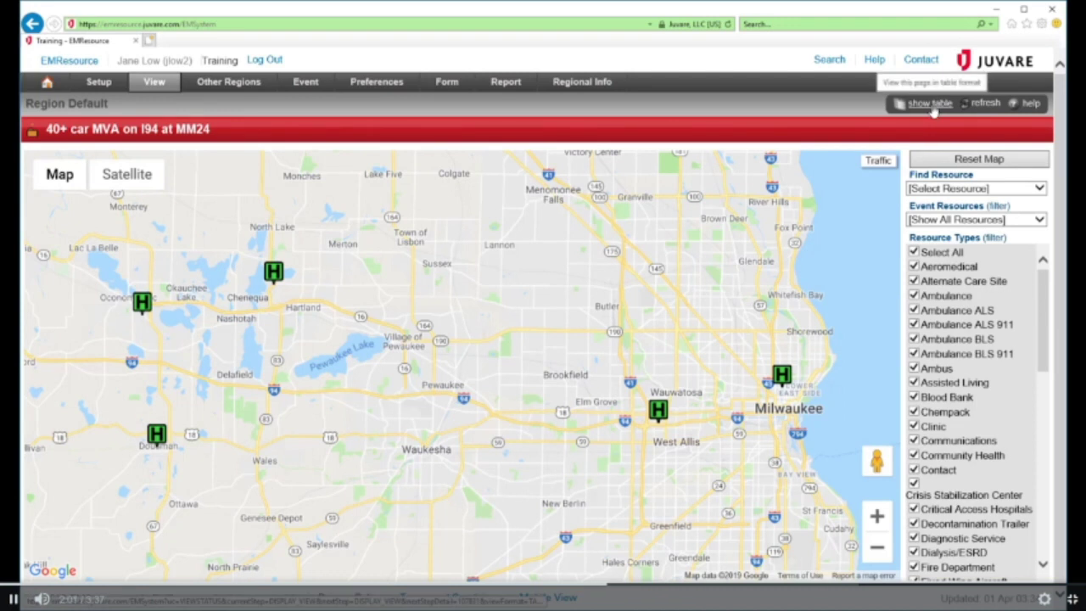
pyautogui.click(931, 105)
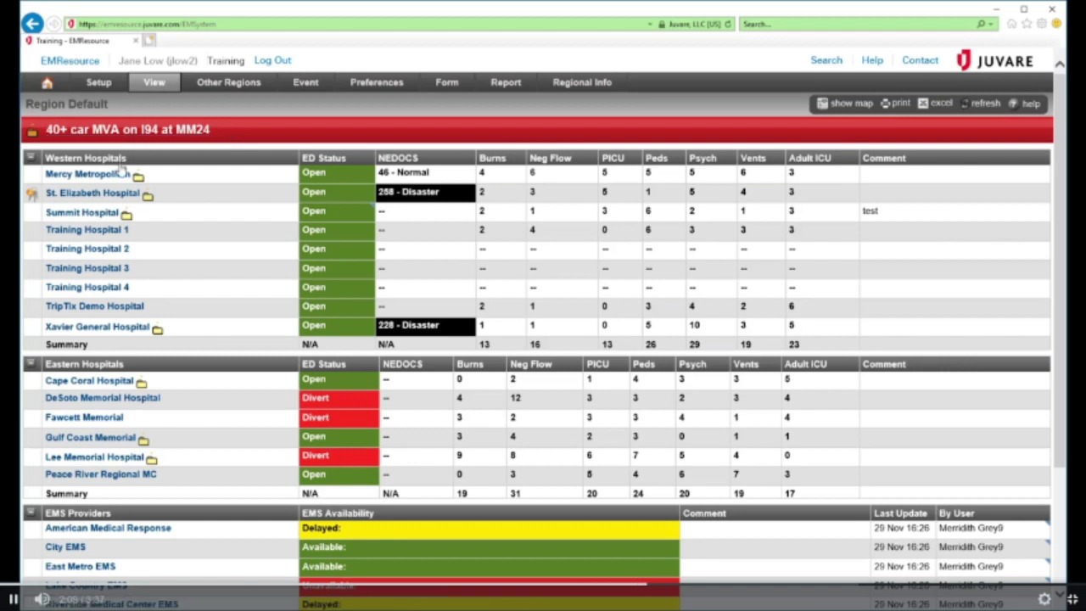
pyautogui.click(93, 194)
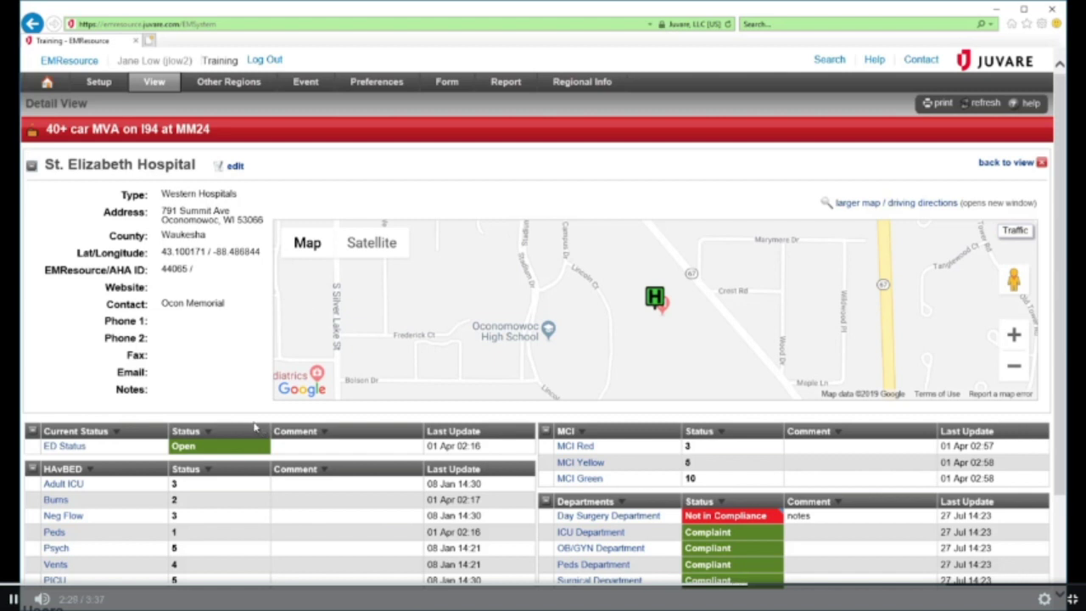
# Look over St. Elizabeth Hospital's ED Status value, departments and Users table
pyautogui.moveTo(246, 457)
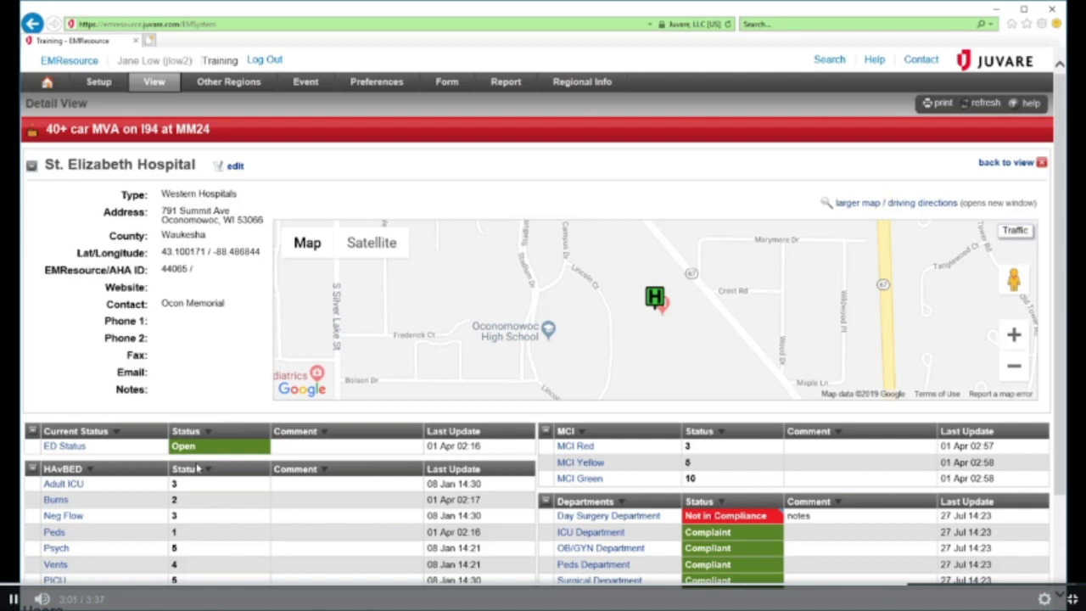
pyautogui.scroll(-3, 196, 468)
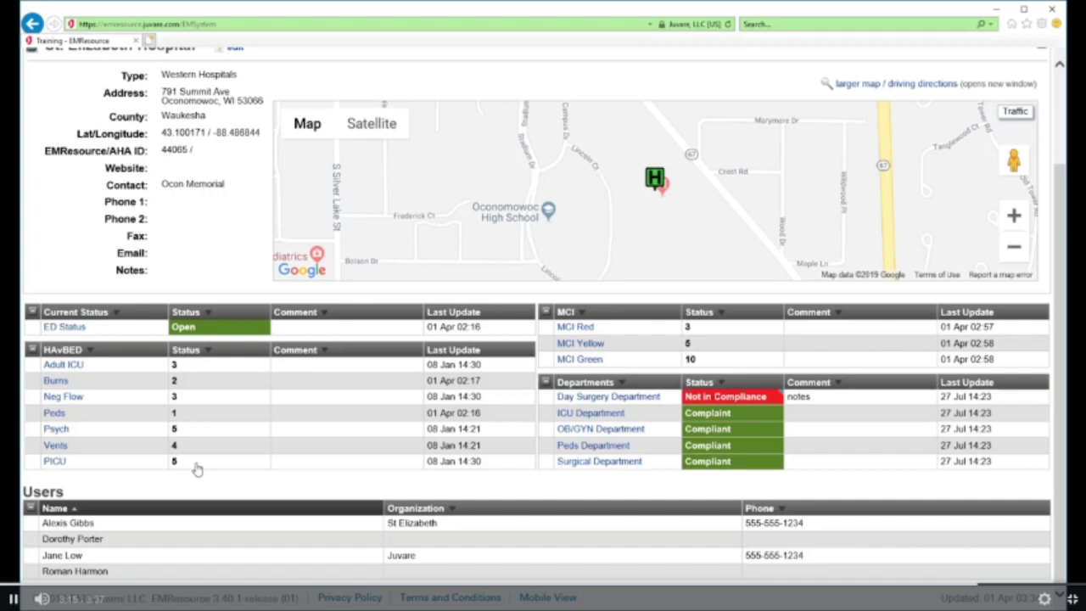
pyautogui.scroll(3, 197, 469)
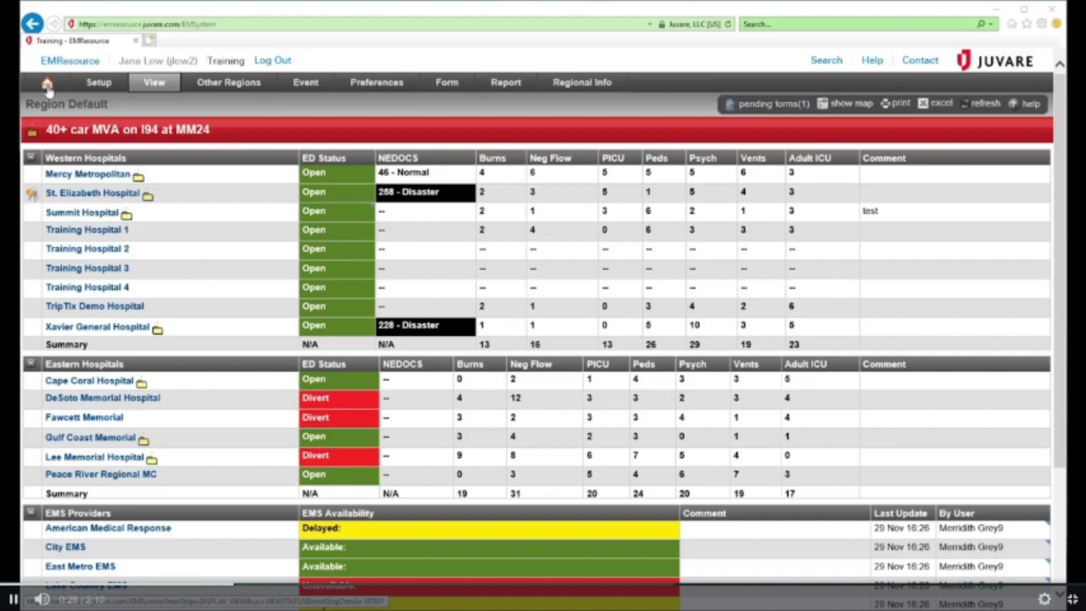
# Start filling a new Hospital Flu Assessment form from Activate Form
pyautogui.click(447, 82)
pyautogui.click(458, 106)
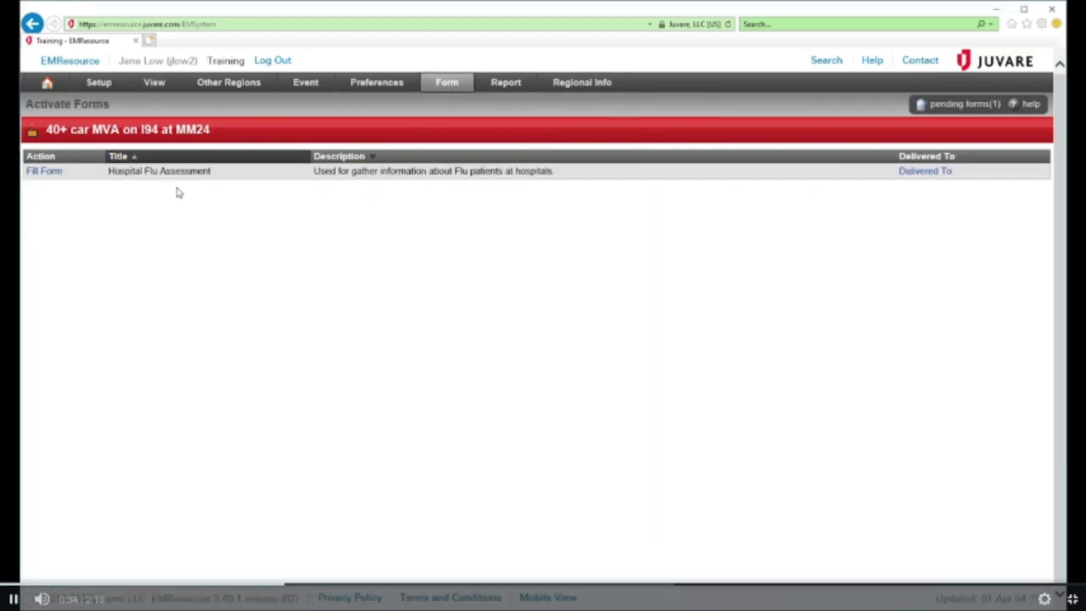
pyautogui.click(44, 178)
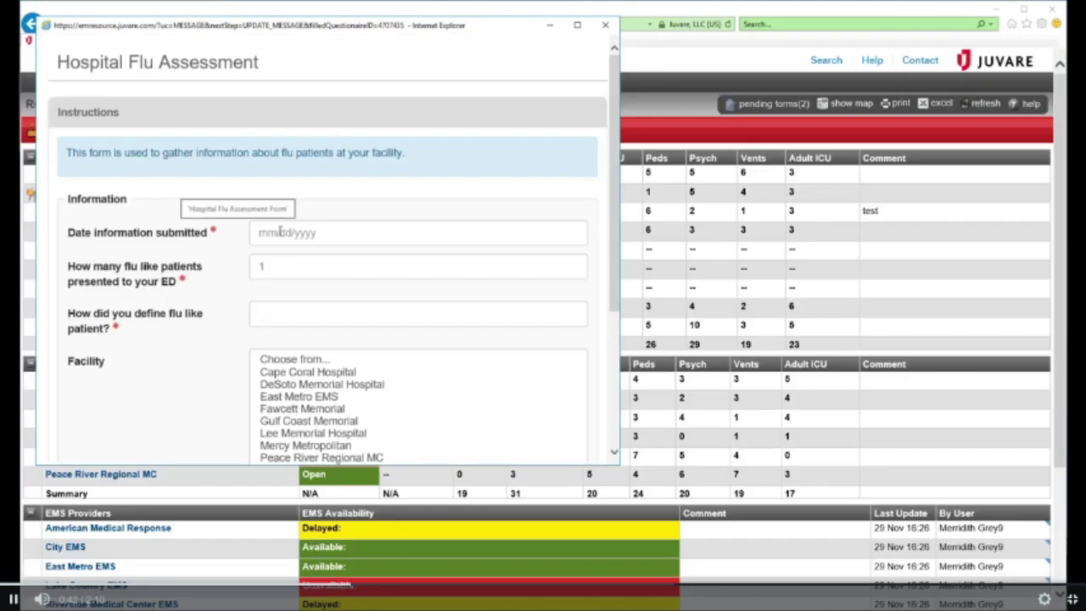
# Date the flu assessment 02/25/2019 with 25 flu-like patients, defined as Temp >101
pyautogui.click(259, 233)
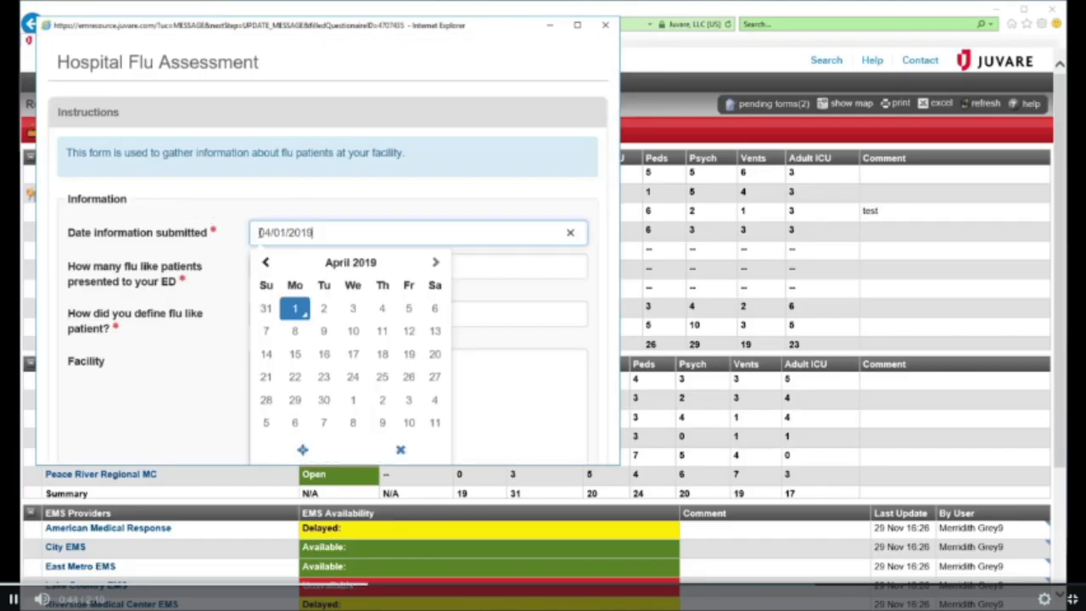
pyautogui.click(260, 262)
pyautogui.click(292, 308)
pyautogui.click(270, 268)
pyautogui.write('25')
pyautogui.click(268, 316)
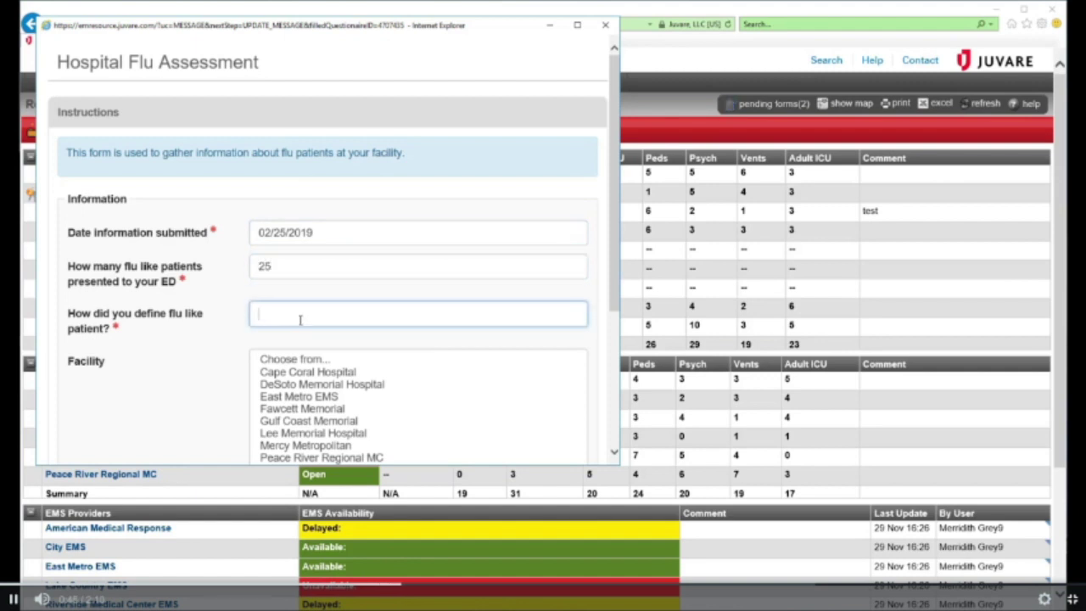
pyautogui.write('Temp >101')
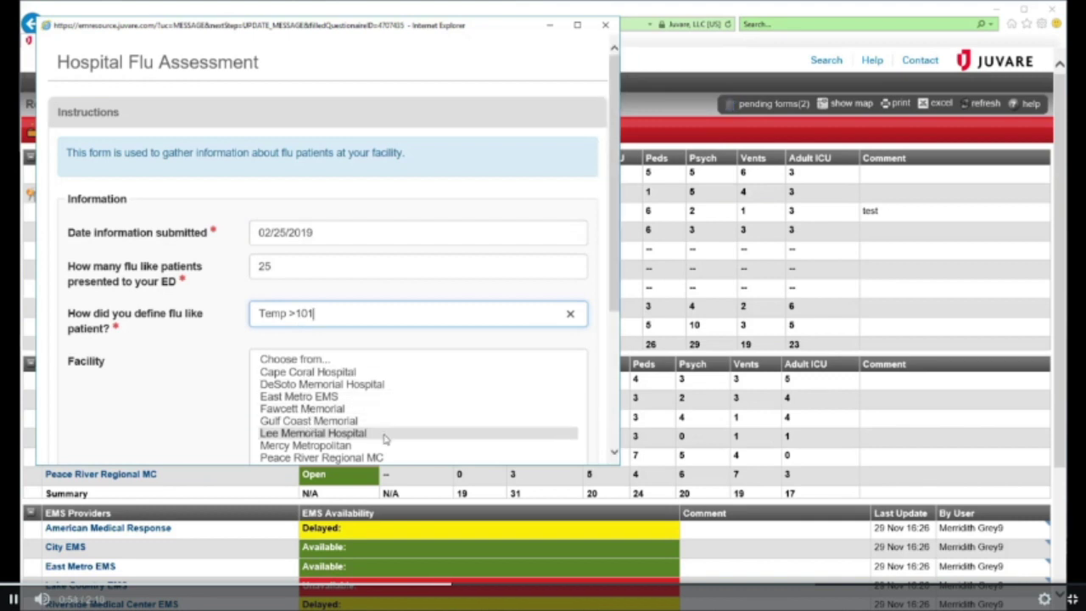
# Select St. Elizabeth Hospital as the facility and submit the assessment
pyautogui.scroll(-3, 255, 356)
pyautogui.click(288, 334)
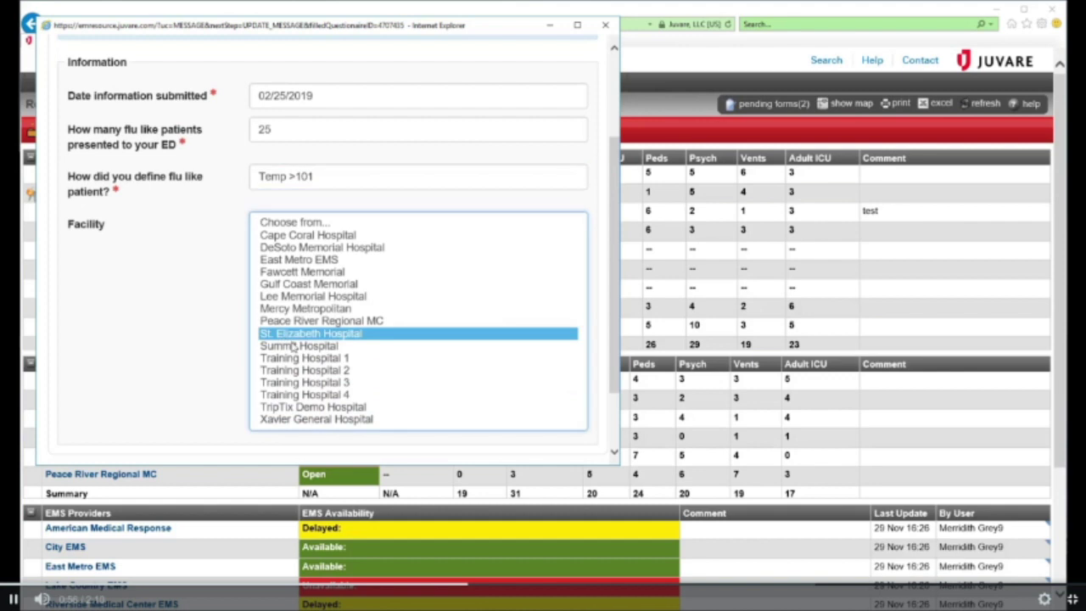
pyautogui.scroll(-2, 599, 410)
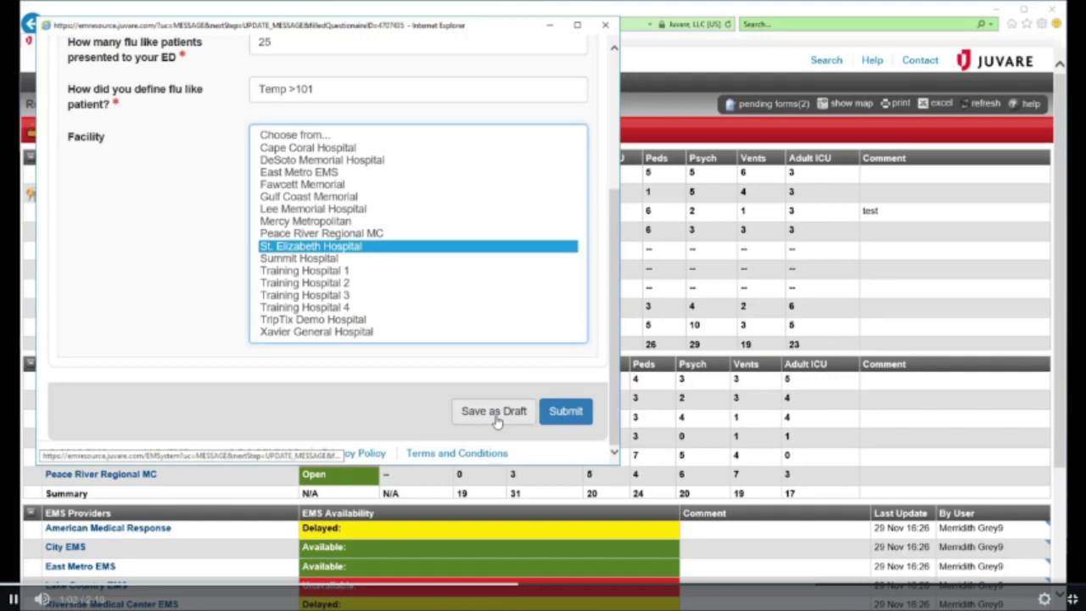
pyautogui.click(563, 413)
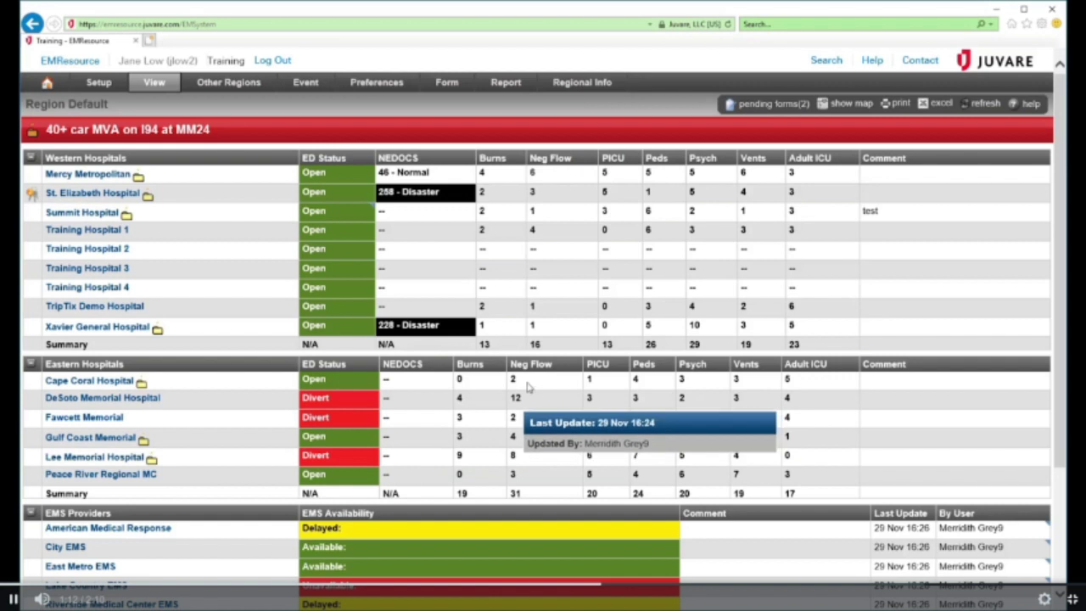
# Open My Forms List and read through the submitted Hospital Flu Assessment, then close it
pyautogui.moveTo(446, 82)
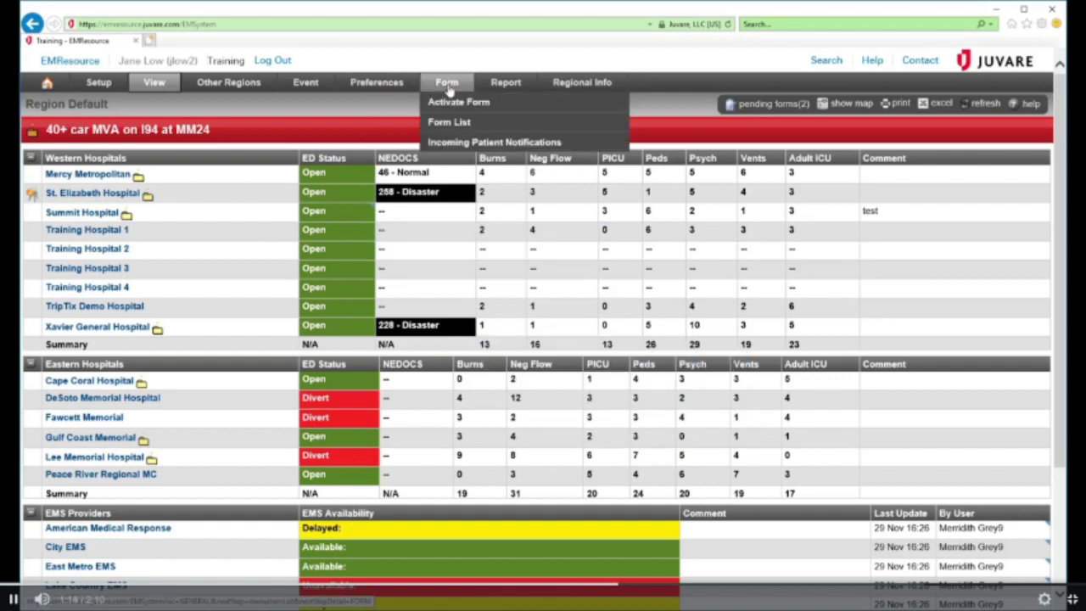
pyautogui.click(462, 123)
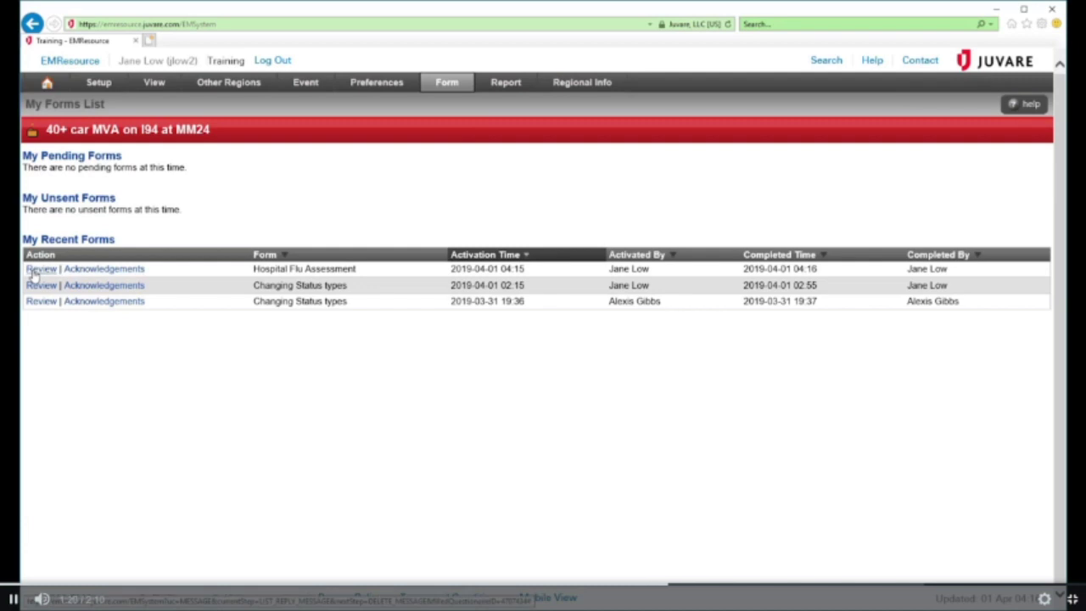
pyautogui.click(34, 270)
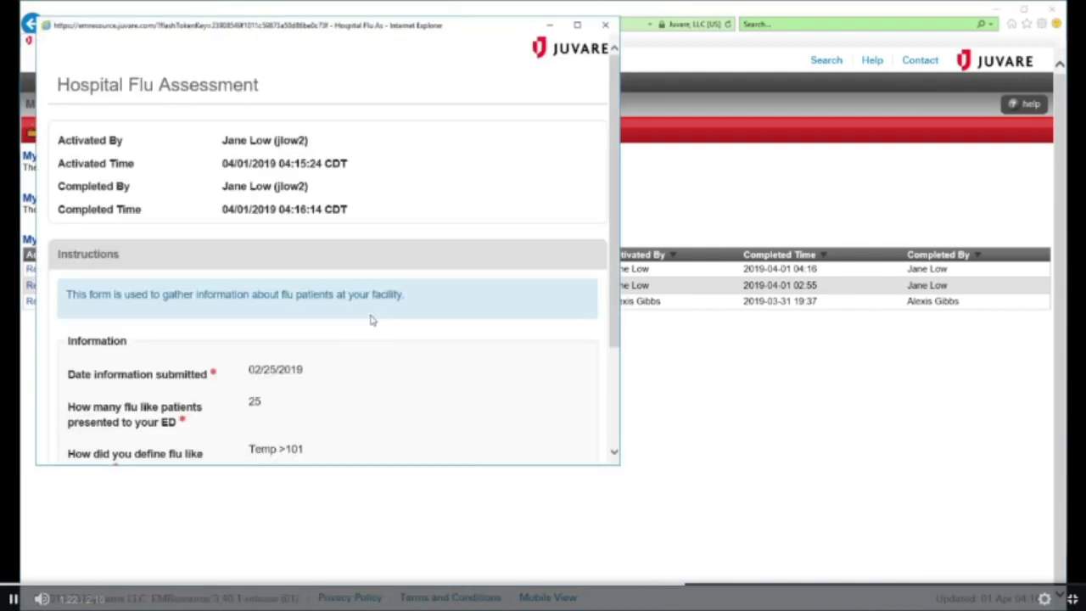
pyautogui.scroll(-3, 364, 364)
pyautogui.scroll(3, 403, 377)
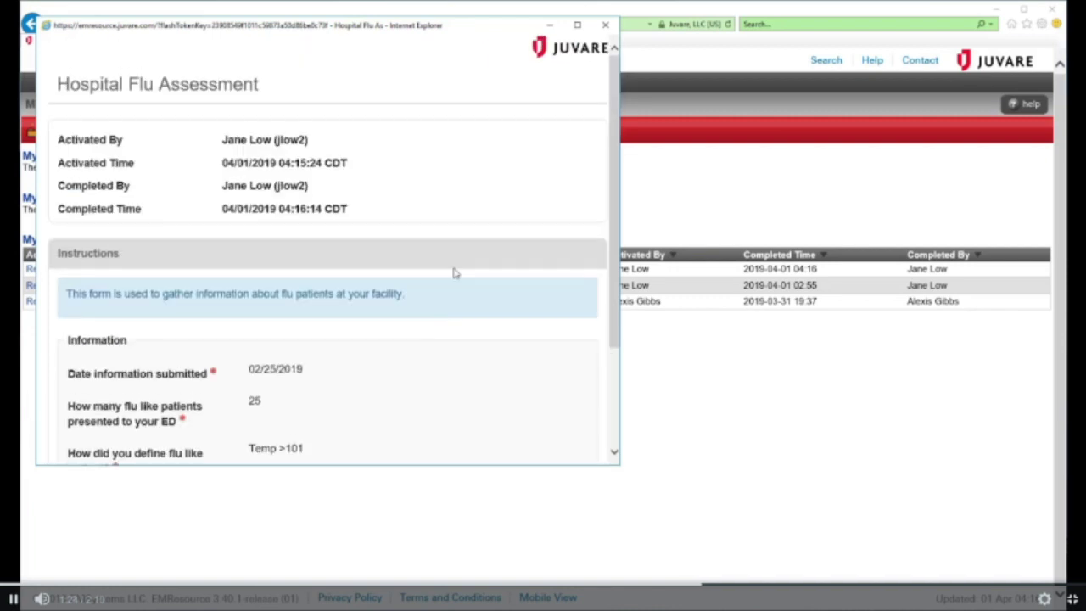
pyautogui.click(605, 25)
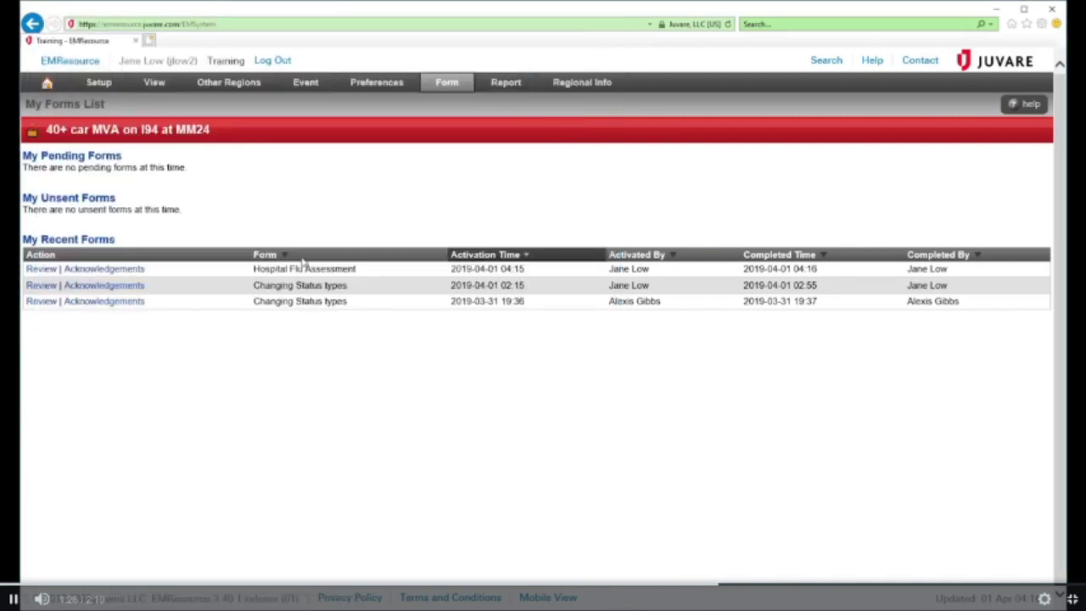
# Check the Hospital Flu Assessment's acknowledgements, then go back to the Region Default table
pyautogui.click(128, 276)
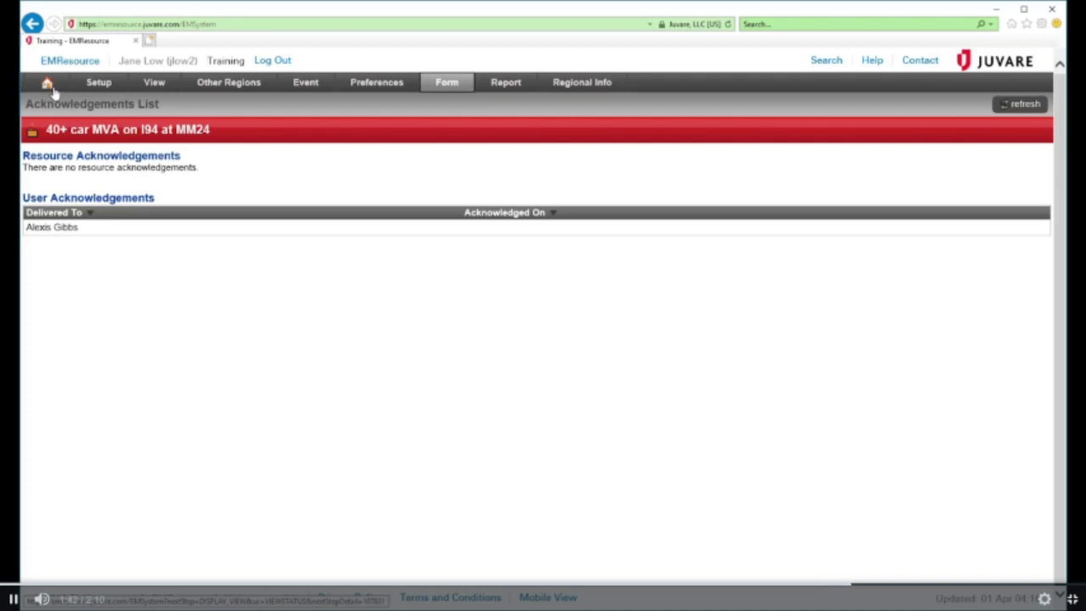
pyautogui.click(49, 84)
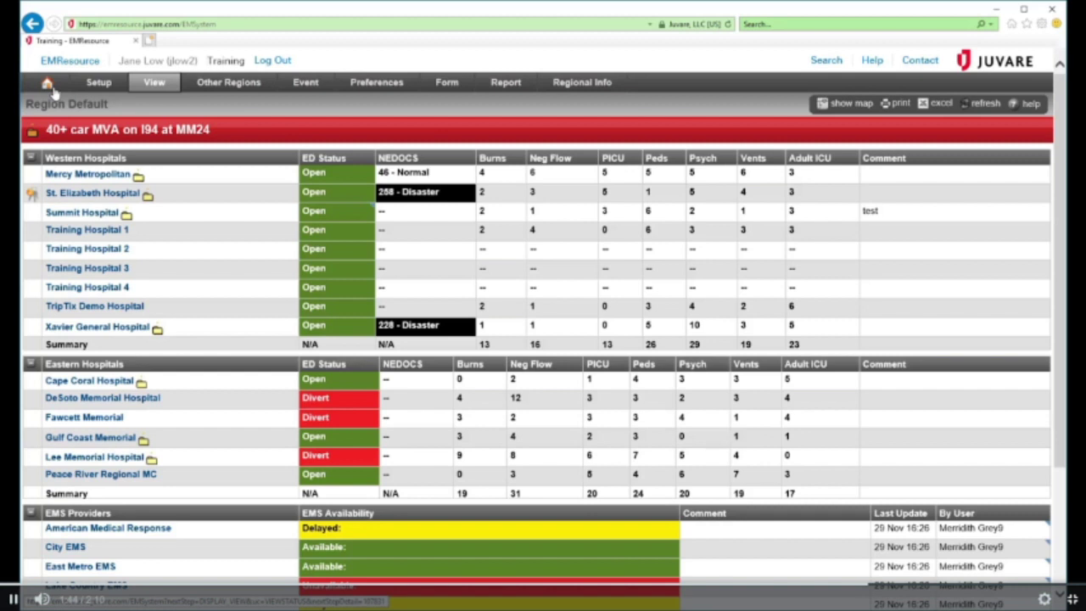